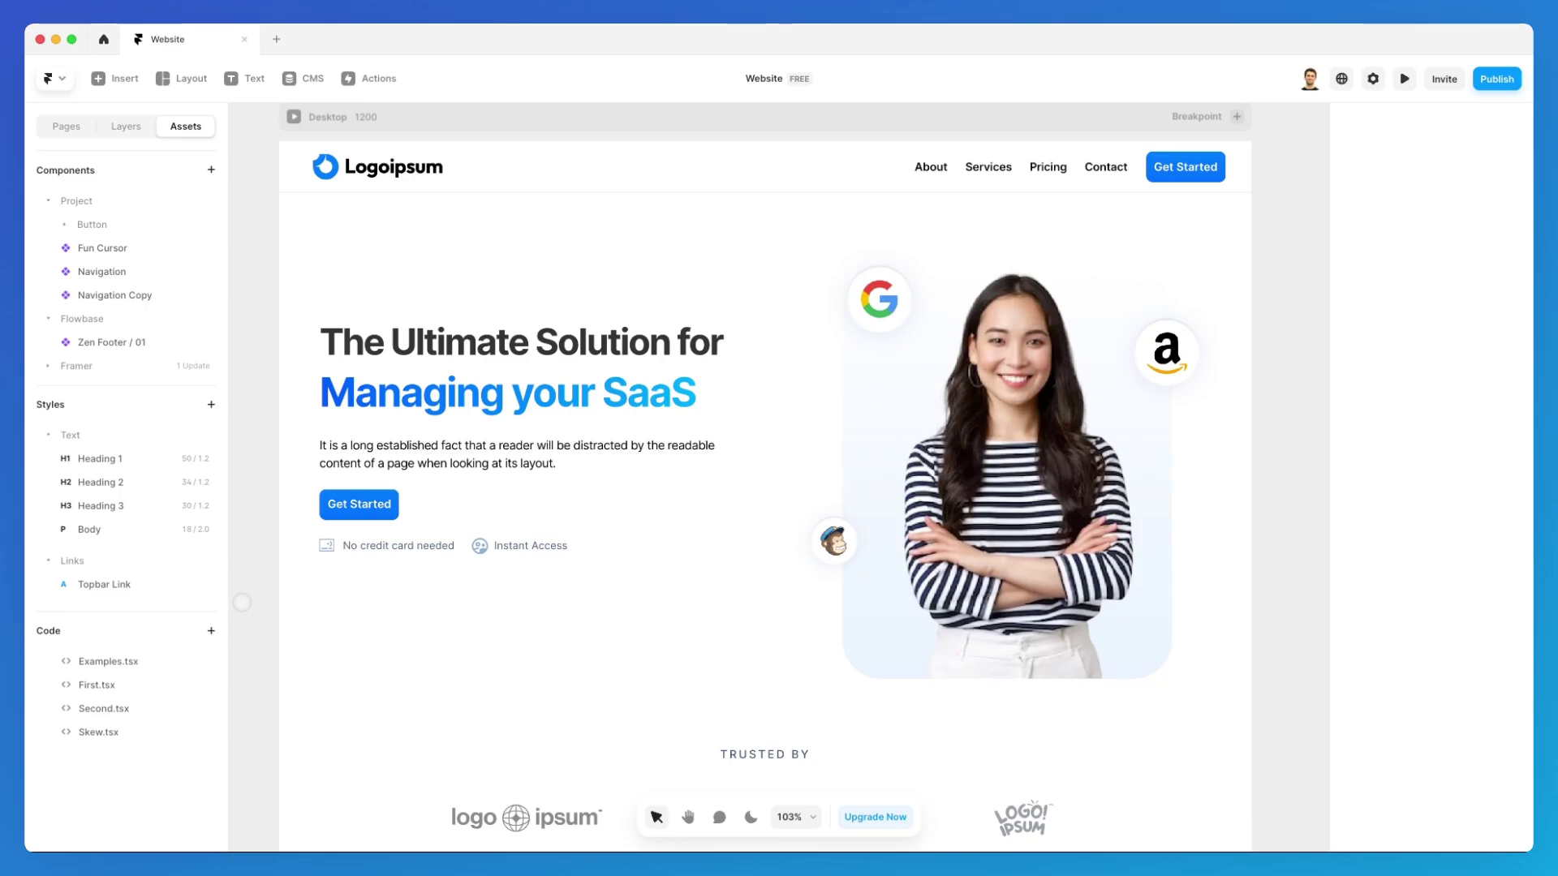
# Set the hero paragraph's Overflow to Visible instead of Hidden
pyautogui.click(375, 446)
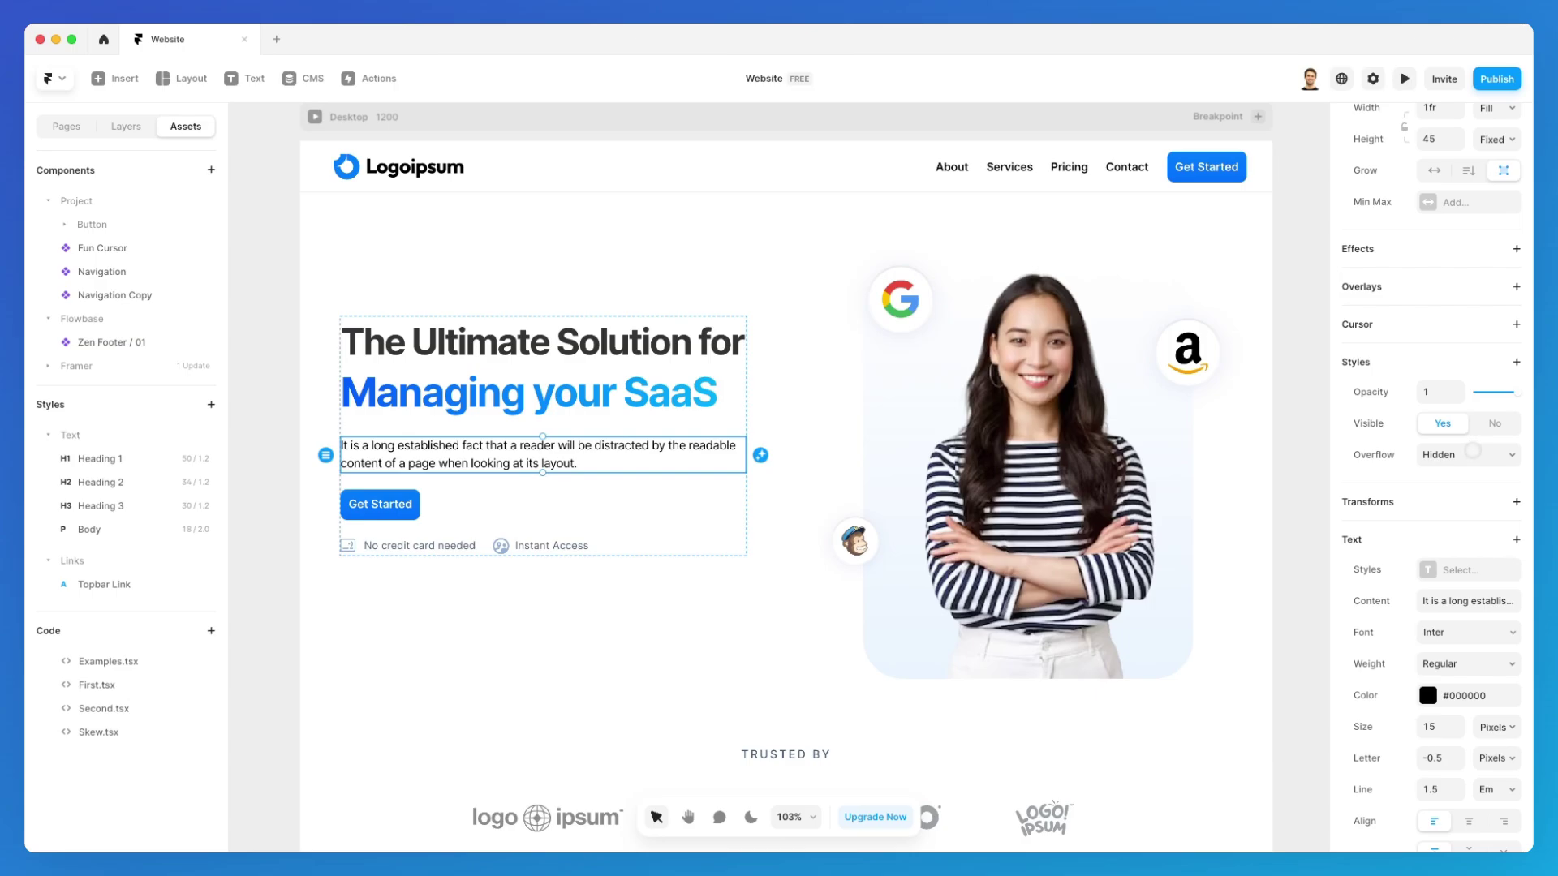
pyautogui.click(1471, 451)
pyautogui.click(1470, 469)
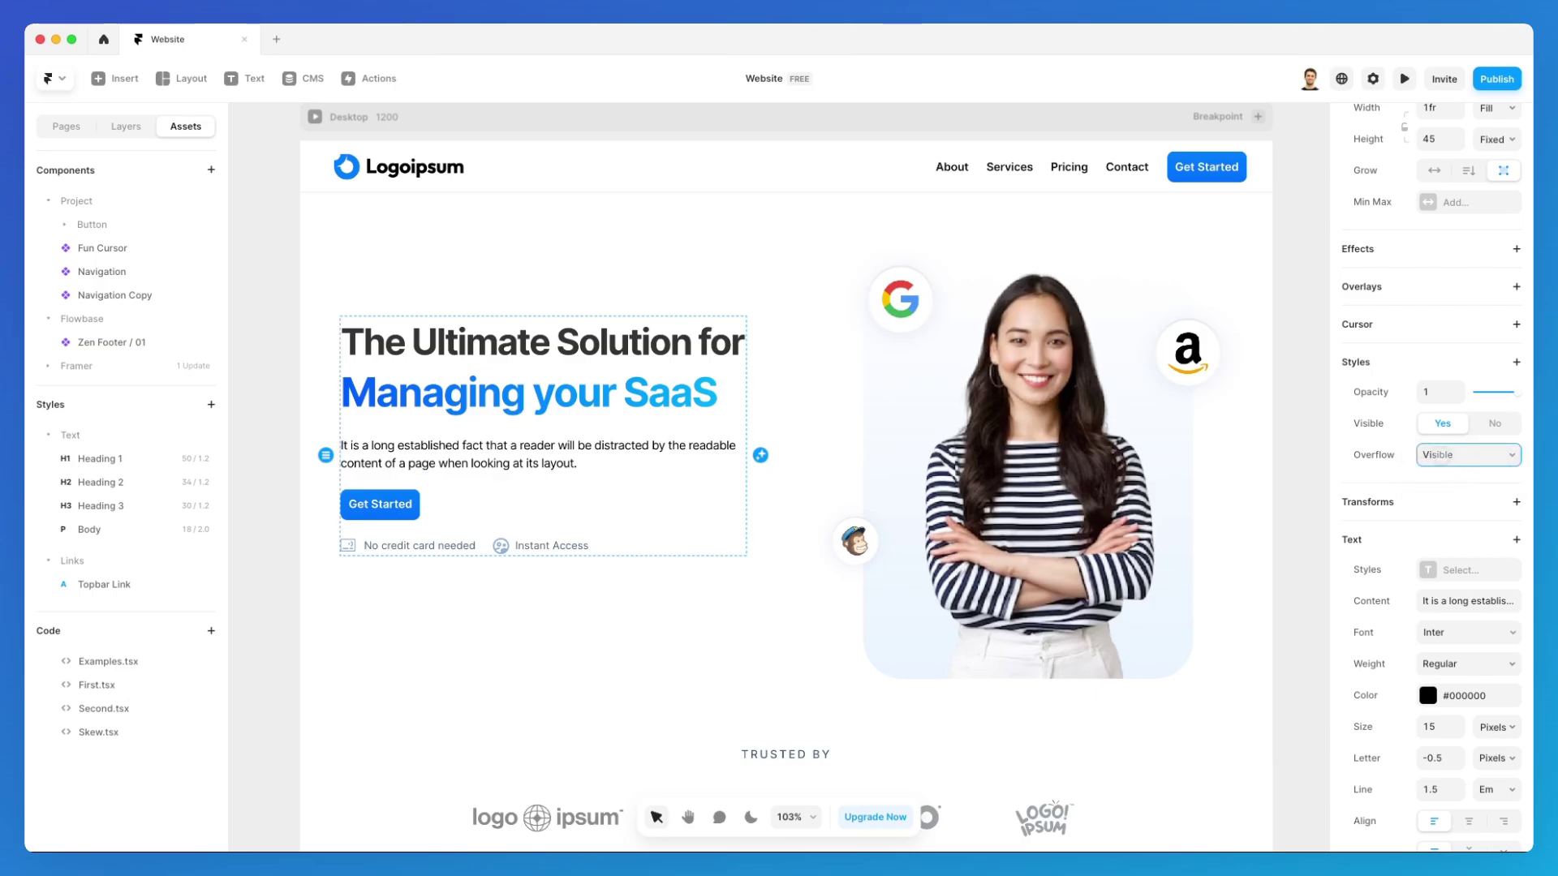
# Preview the landing page with visible overflow, then return to the editor
pyautogui.click(1404, 79)
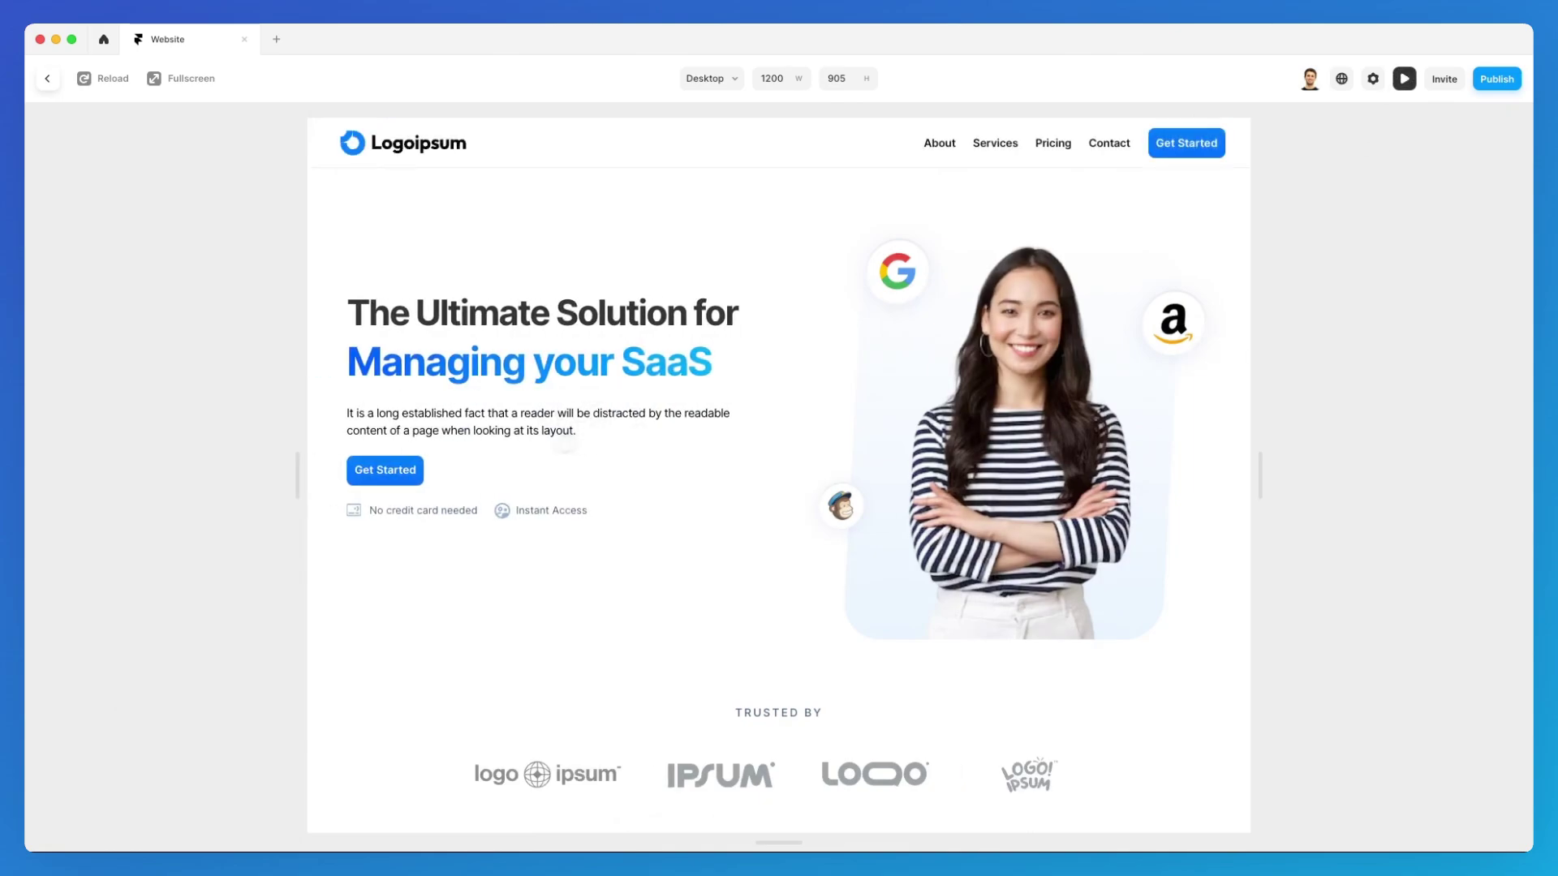
pyautogui.click(1405, 79)
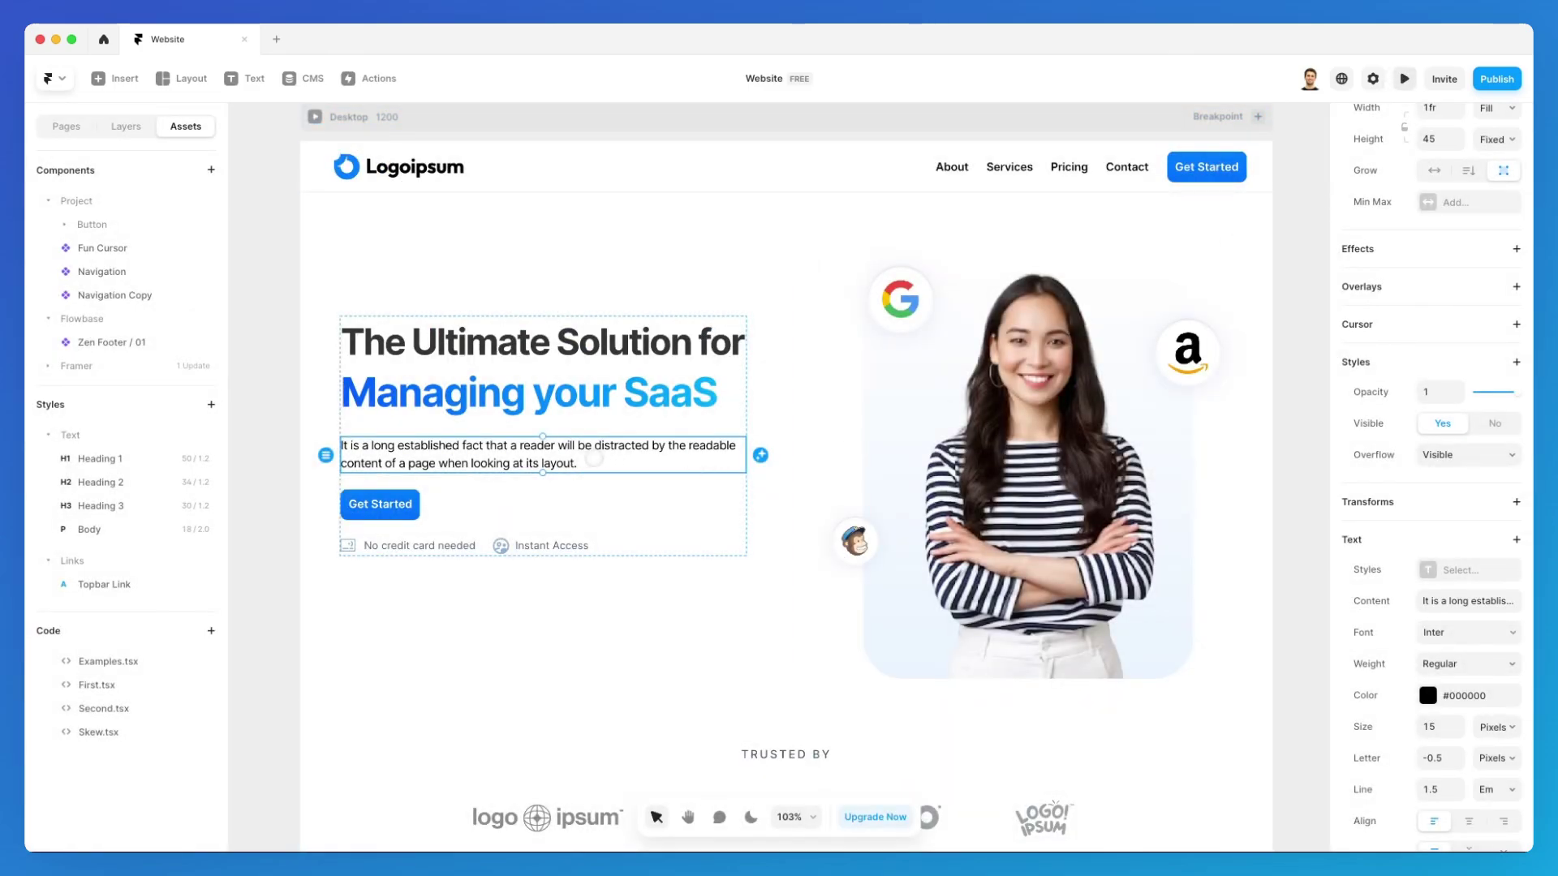
pyautogui.scroll(3, 1445, 236)
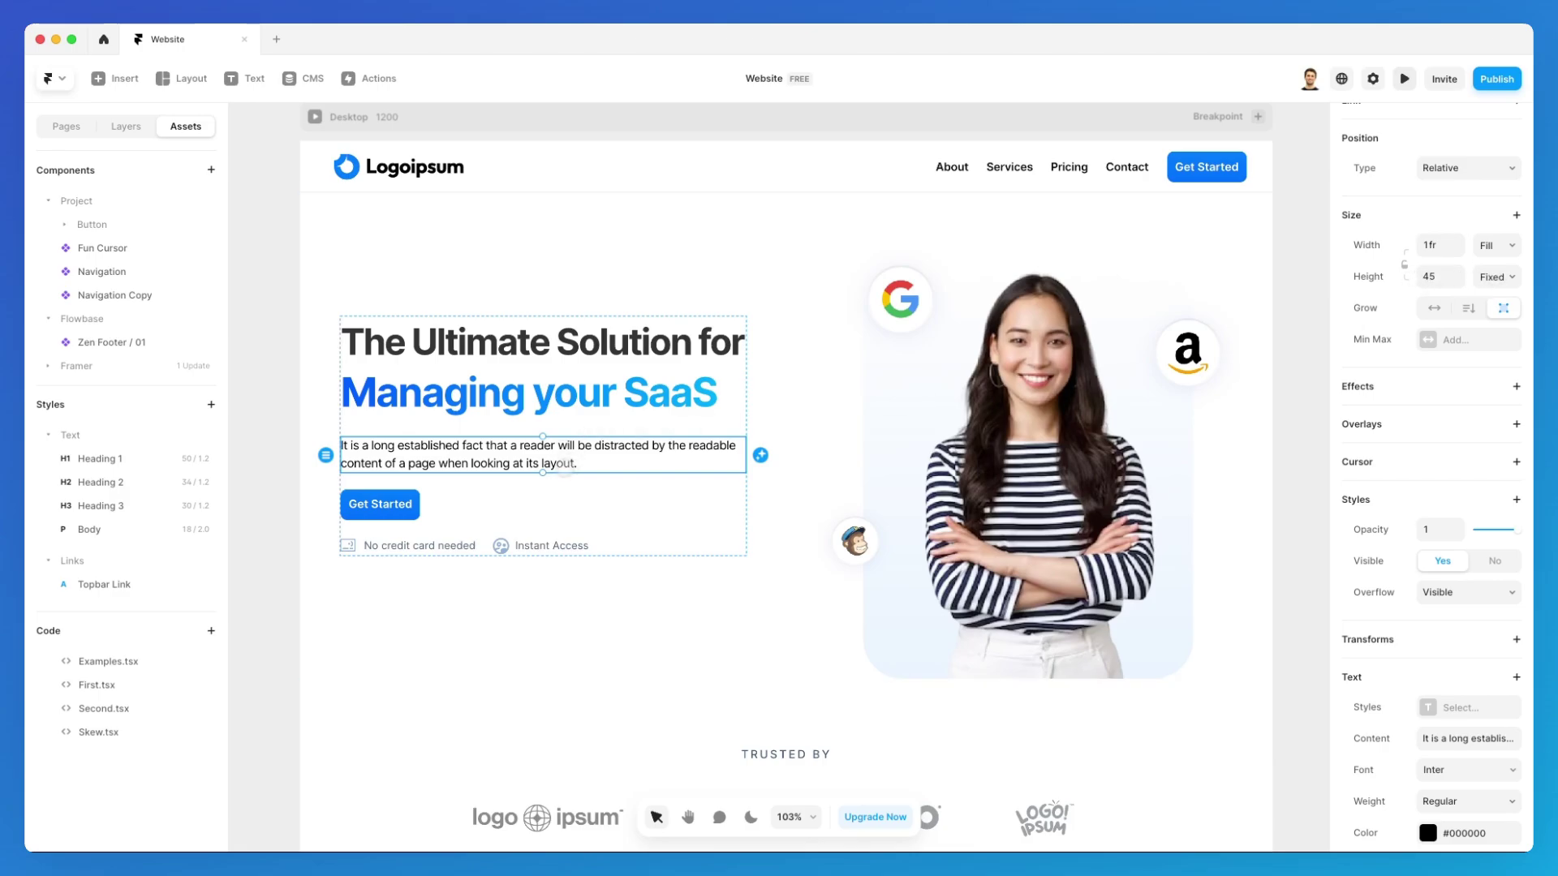
# Shorten the hero paragraph box to 34 px and preview the result
pyautogui.moveTo(542, 473); pyautogui.dragTo(547, 455)
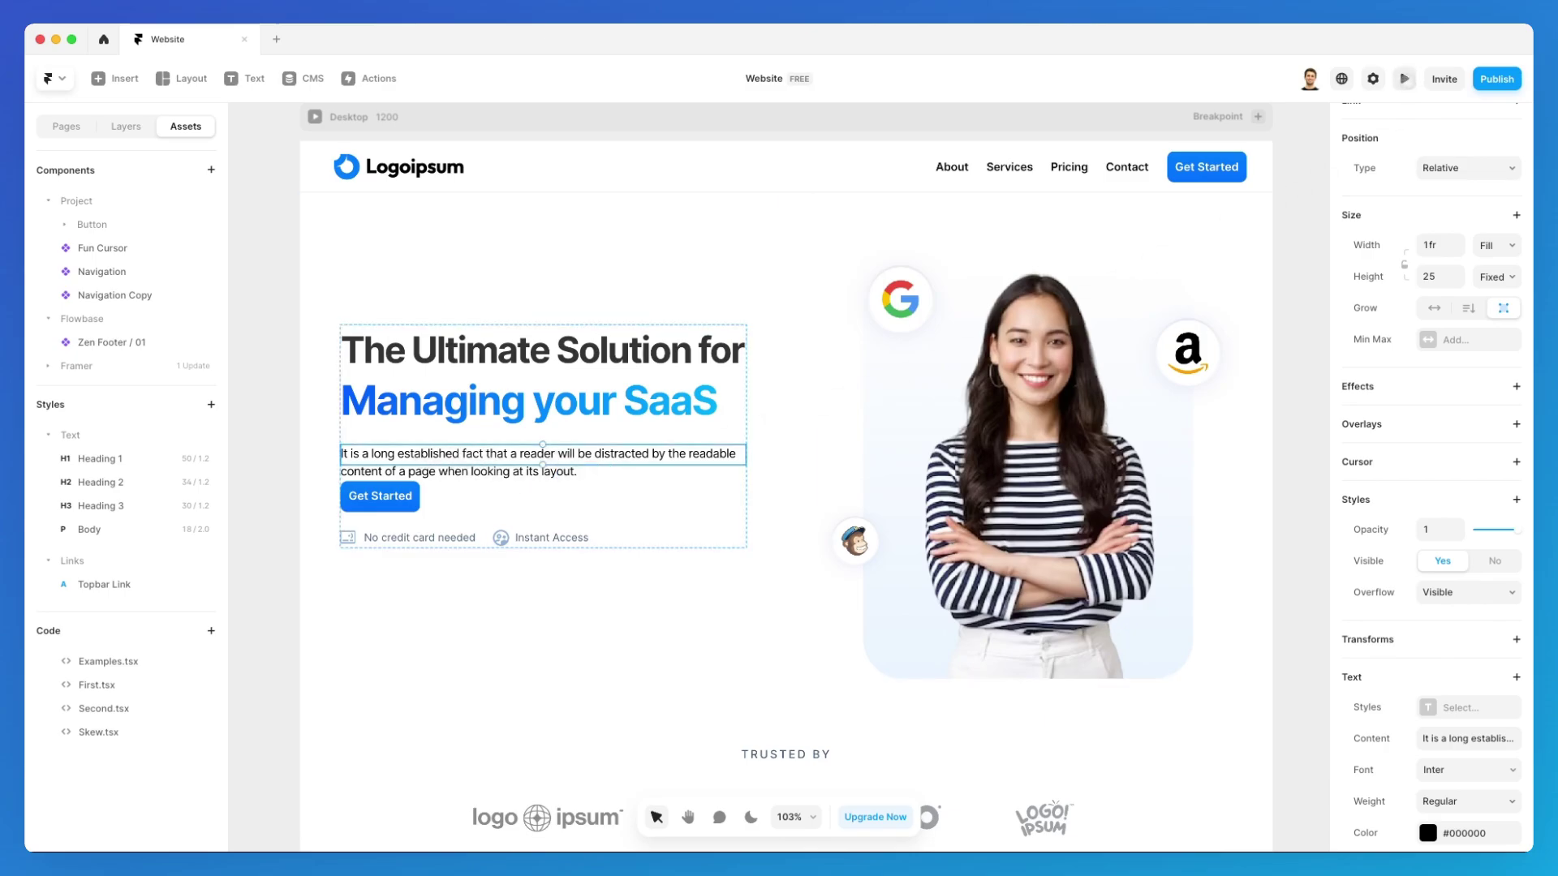
pyautogui.click(1404, 78)
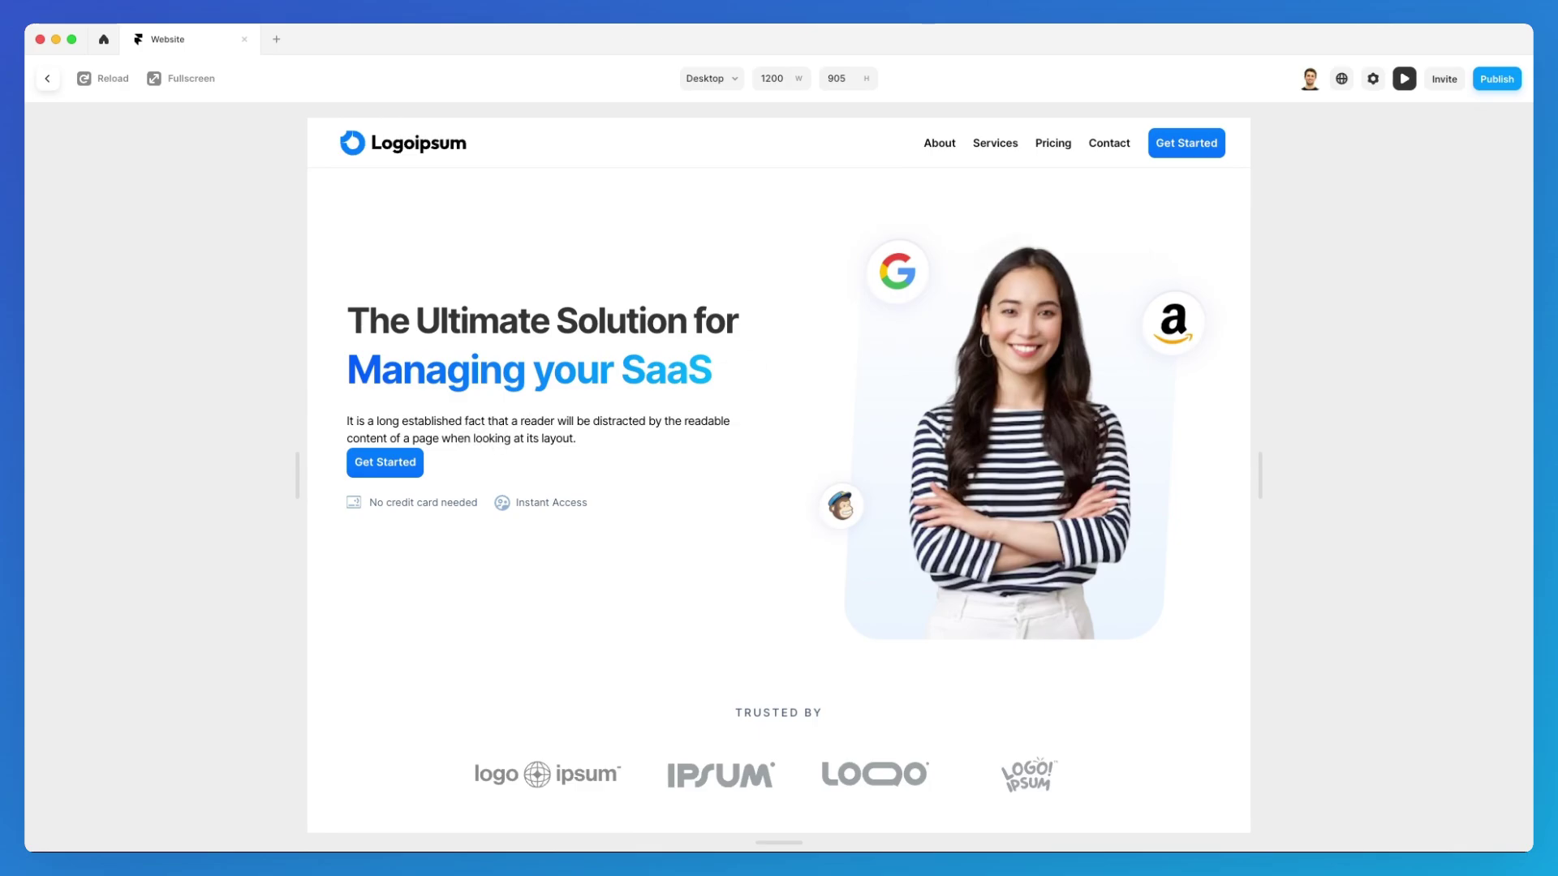
pyautogui.press('Escape')
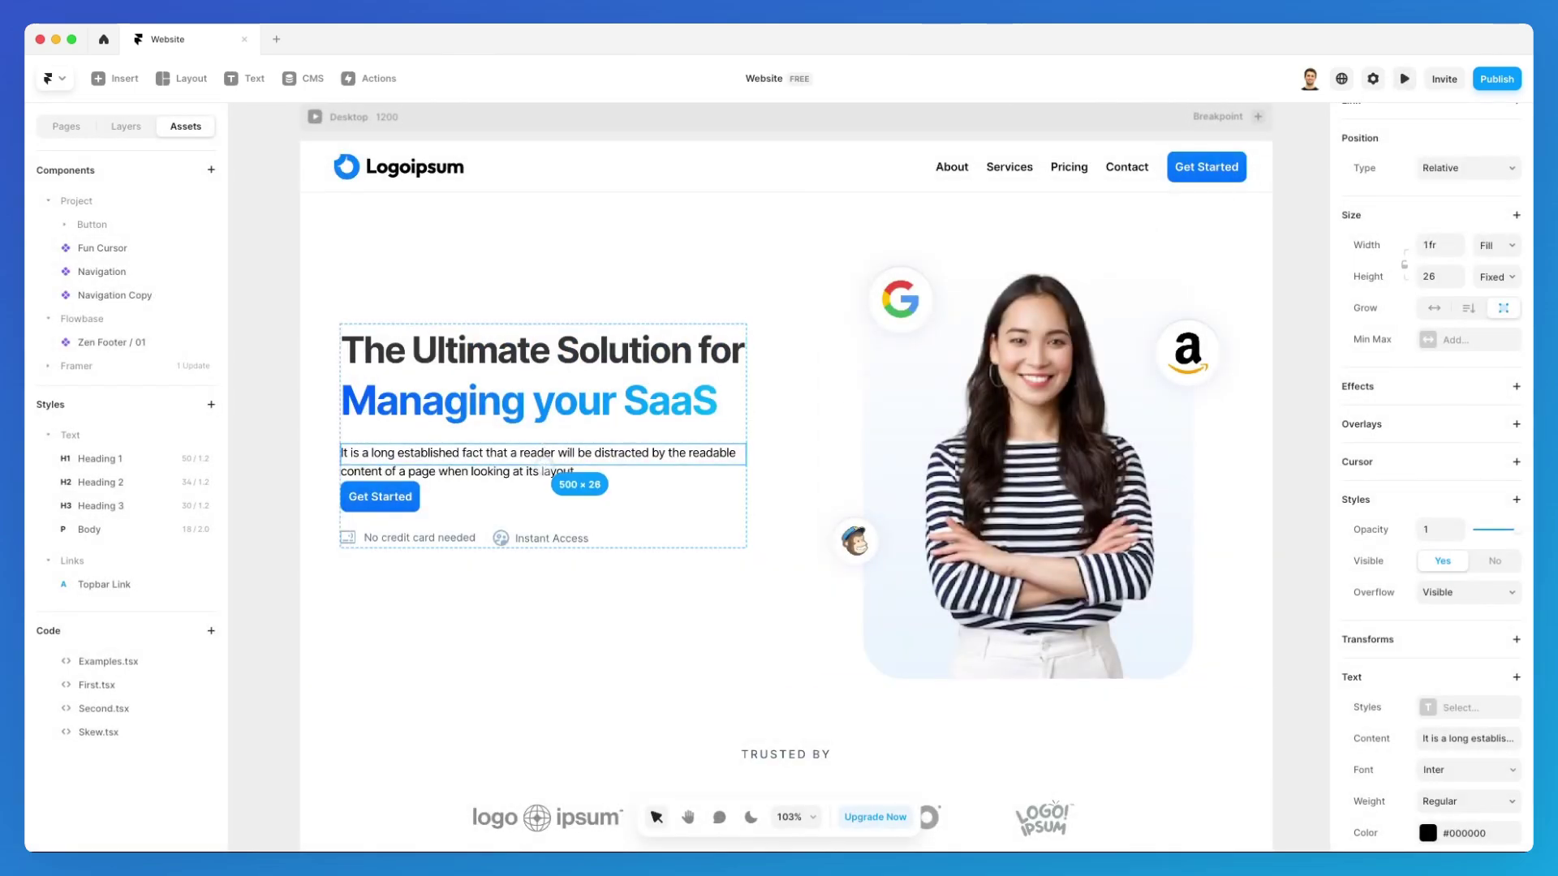
# Set the hero paragraph's Overflow to Hidden
pyautogui.click(542, 468)
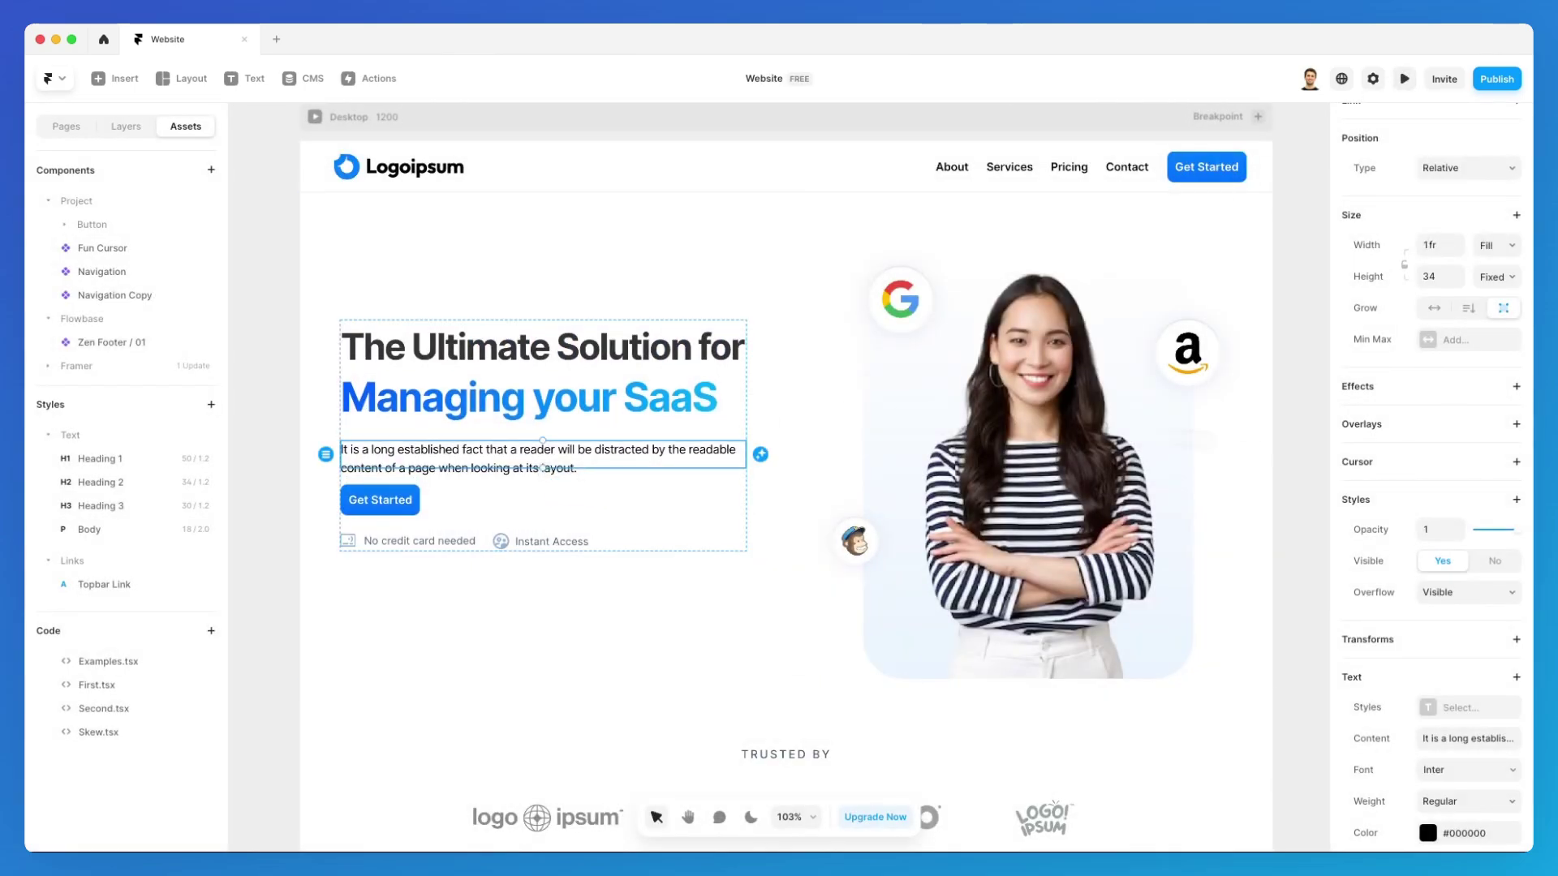
pyautogui.click(1507, 591)
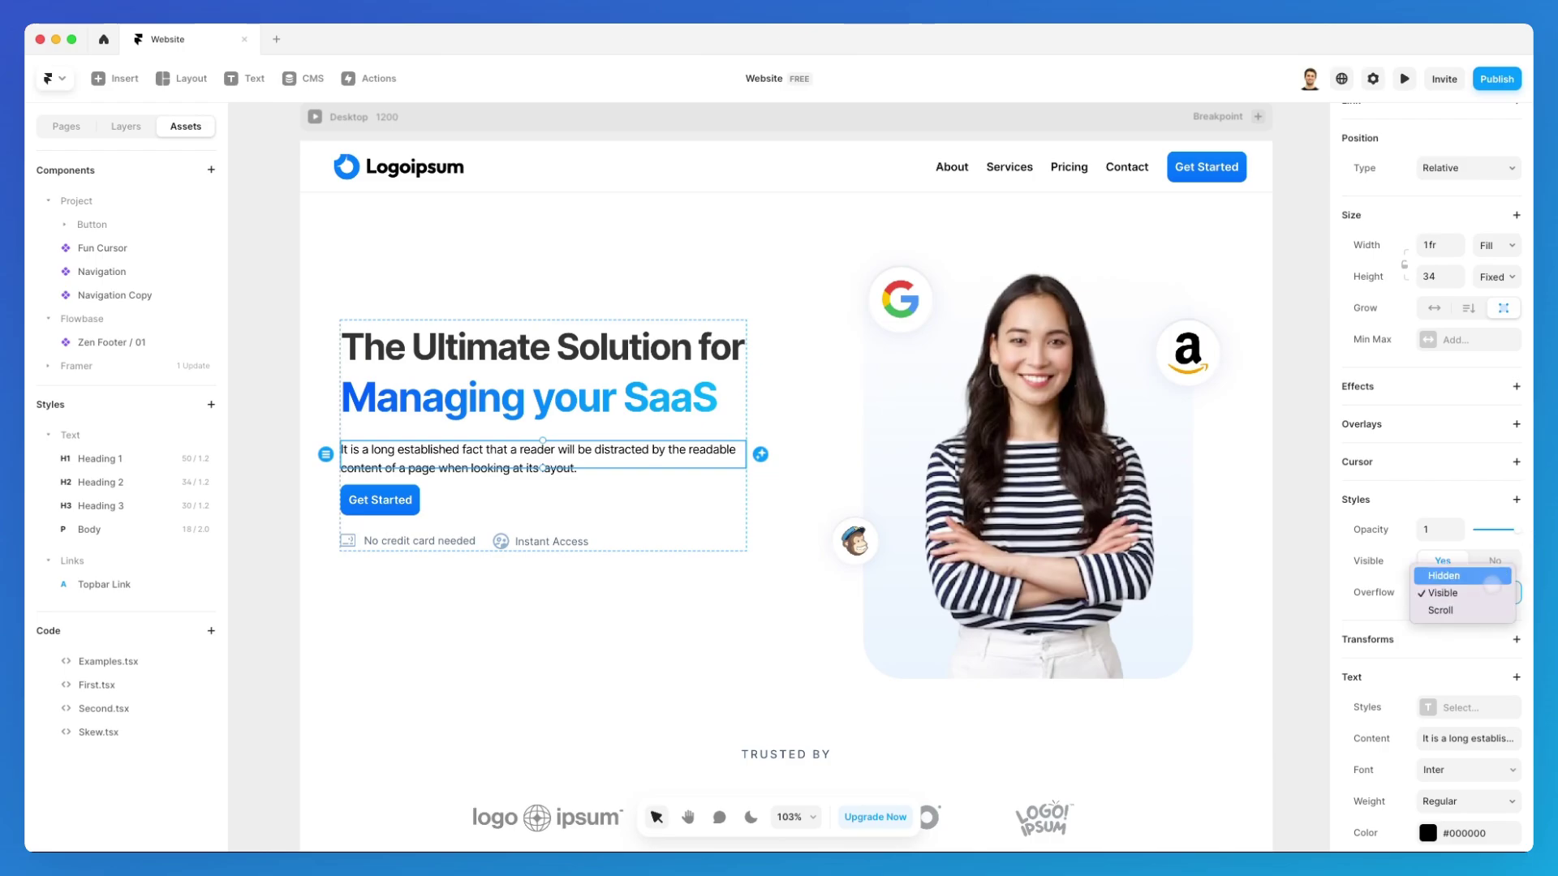
pyautogui.click(1476, 577)
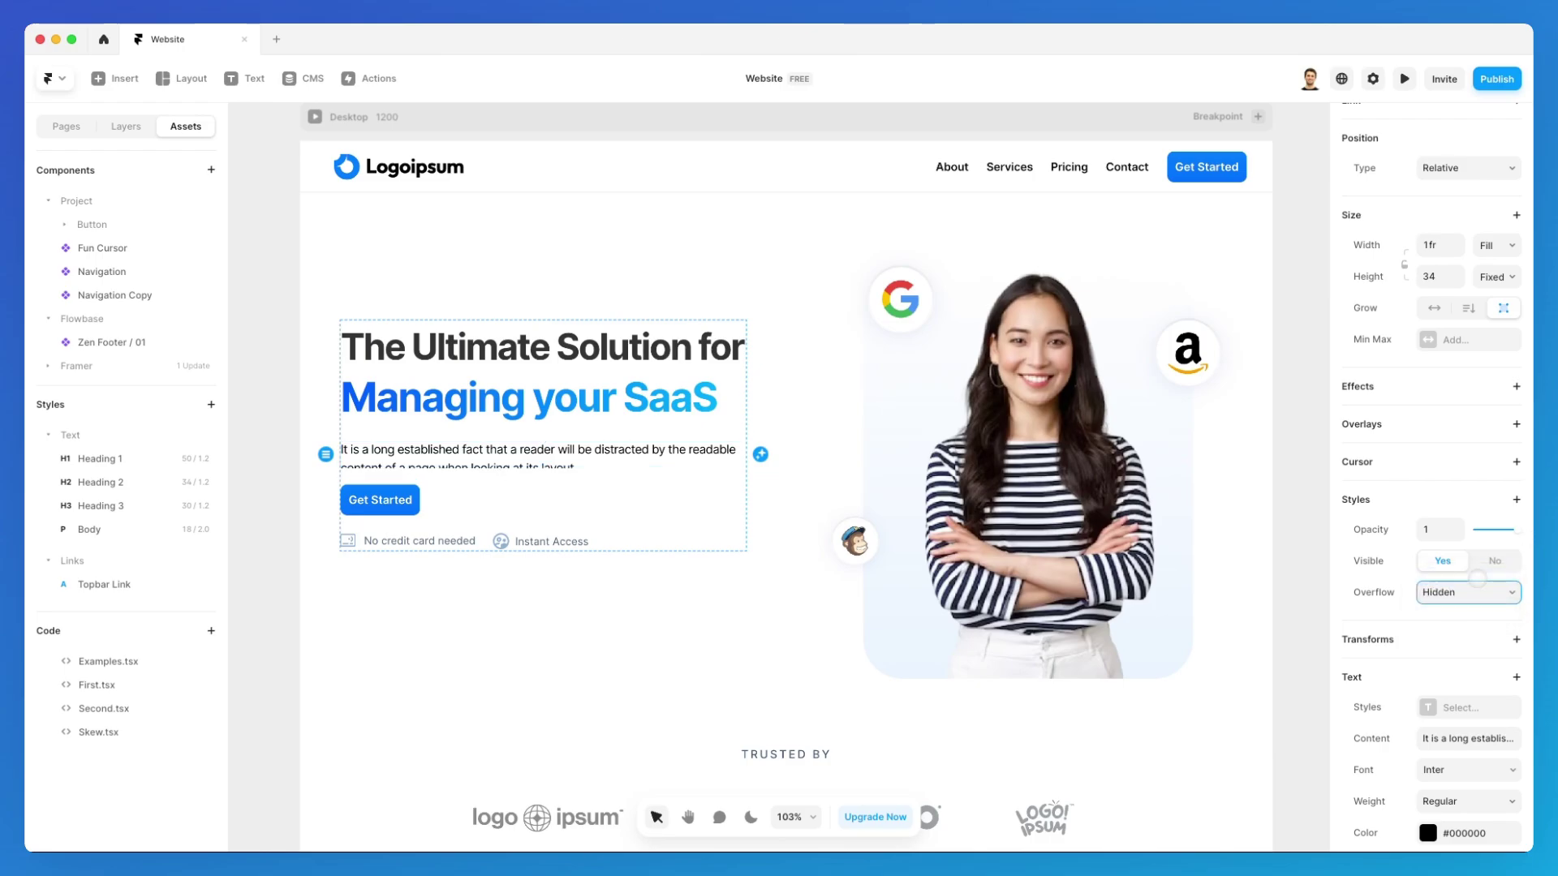
# Preview the clipped hero paragraph, then return to the editor
pyautogui.click(1404, 79)
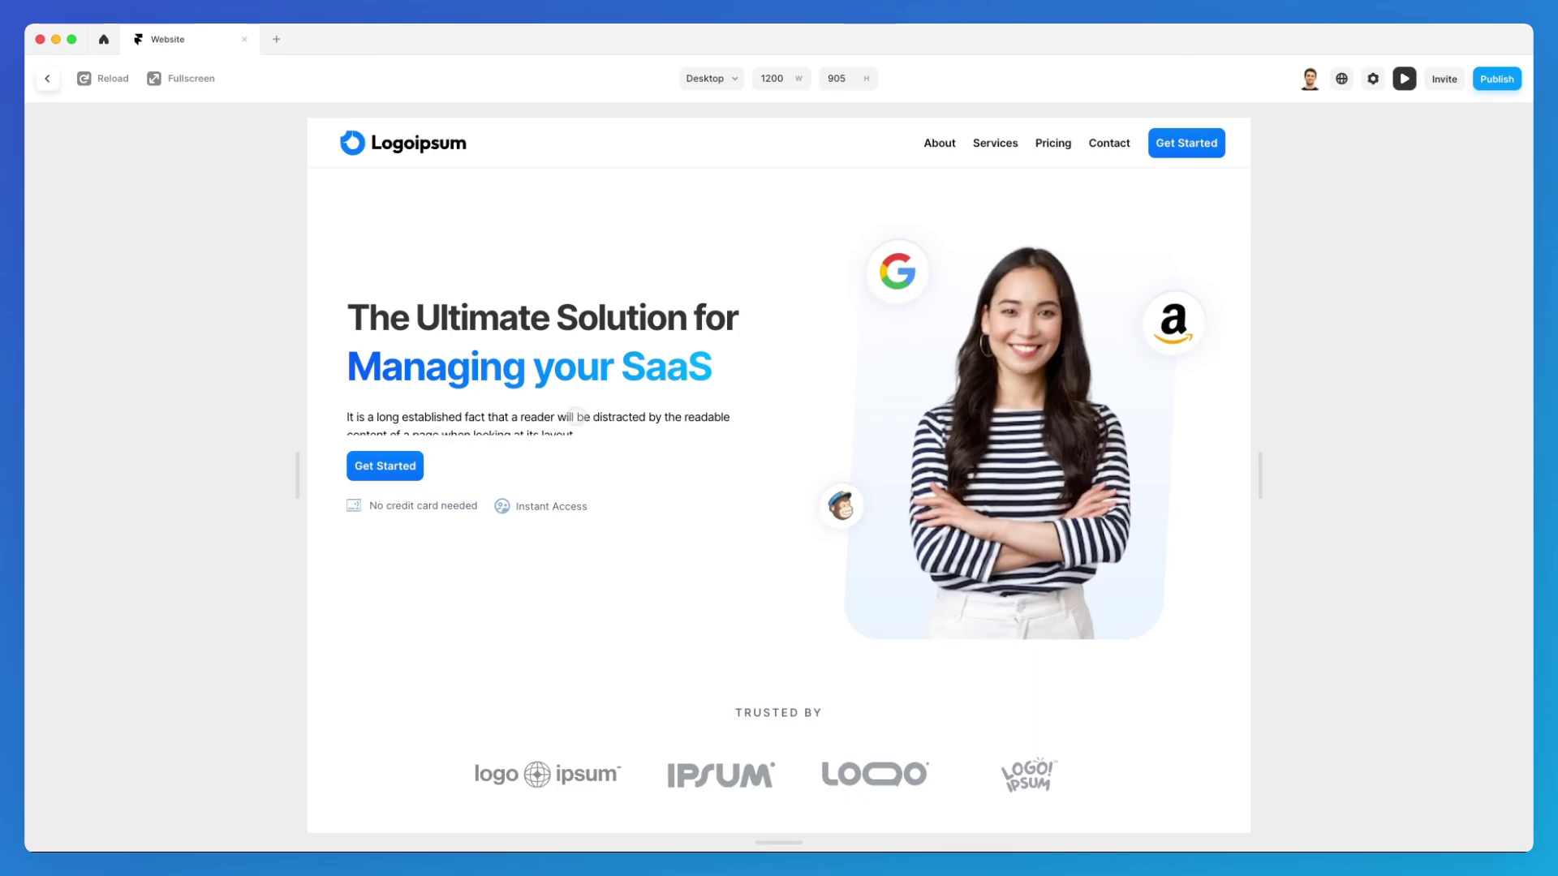
pyautogui.click(1403, 79)
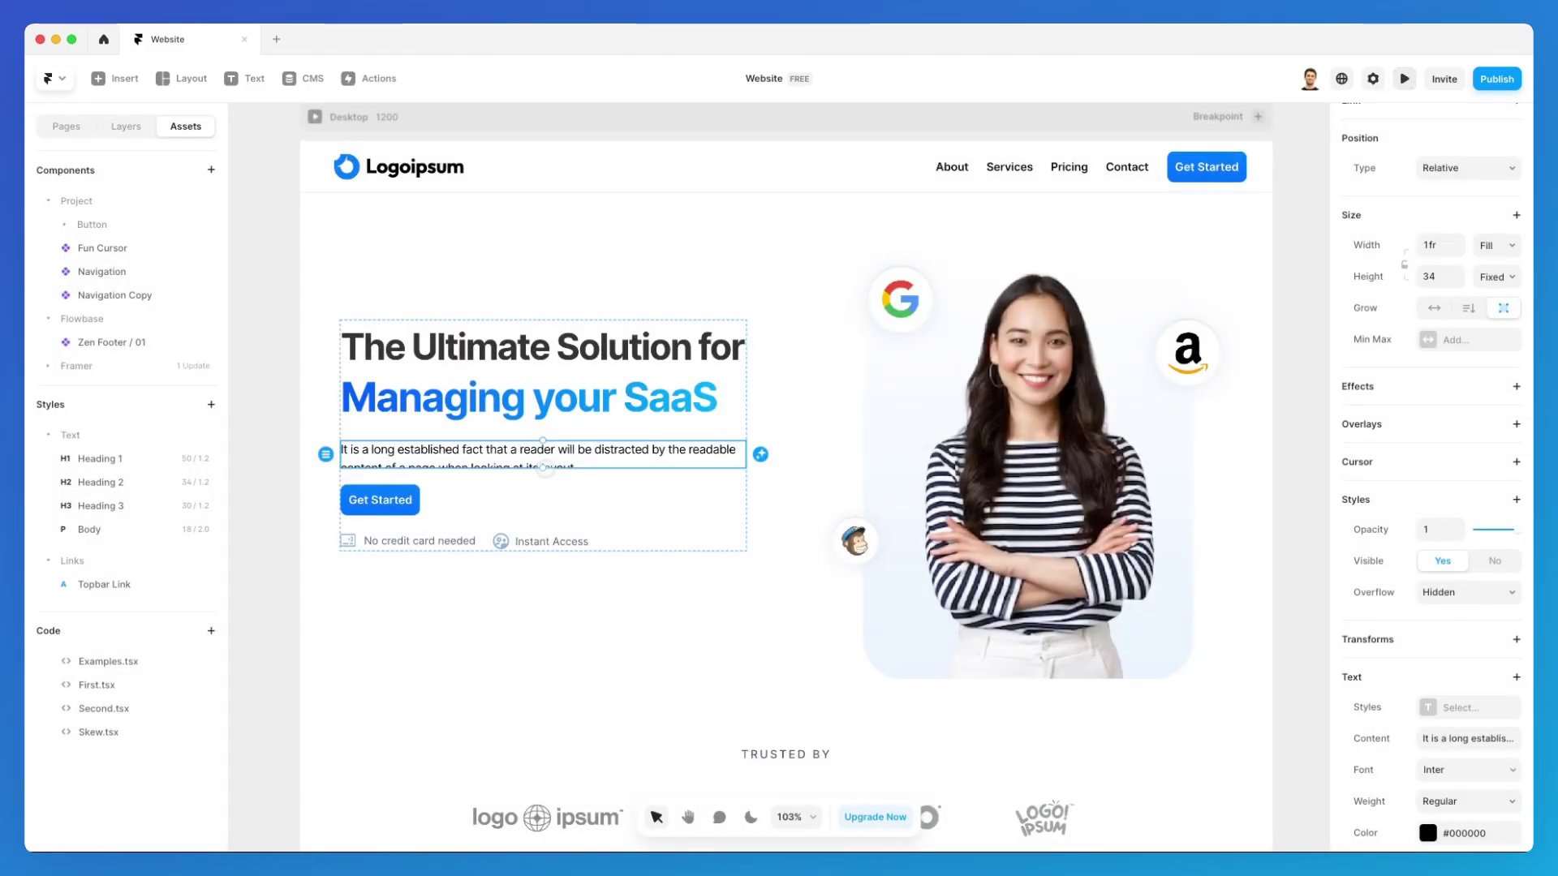
# Enlarge the hero paragraph box and paste its text until it repeats three times
pyautogui.moveTo(542, 466); pyautogui.dragTo(544, 486)
pyautogui.doubleClick(581, 452)
pyautogui.hotkey('ctrl', 'a')
pyautogui.hotkey('ctrl', 'c')
pyautogui.hotkey('ctrl', 'v')
pyautogui.hotkey('ctrl', 'v')
pyautogui.hotkey('ctrl', 'v')
pyautogui.press('Escape')
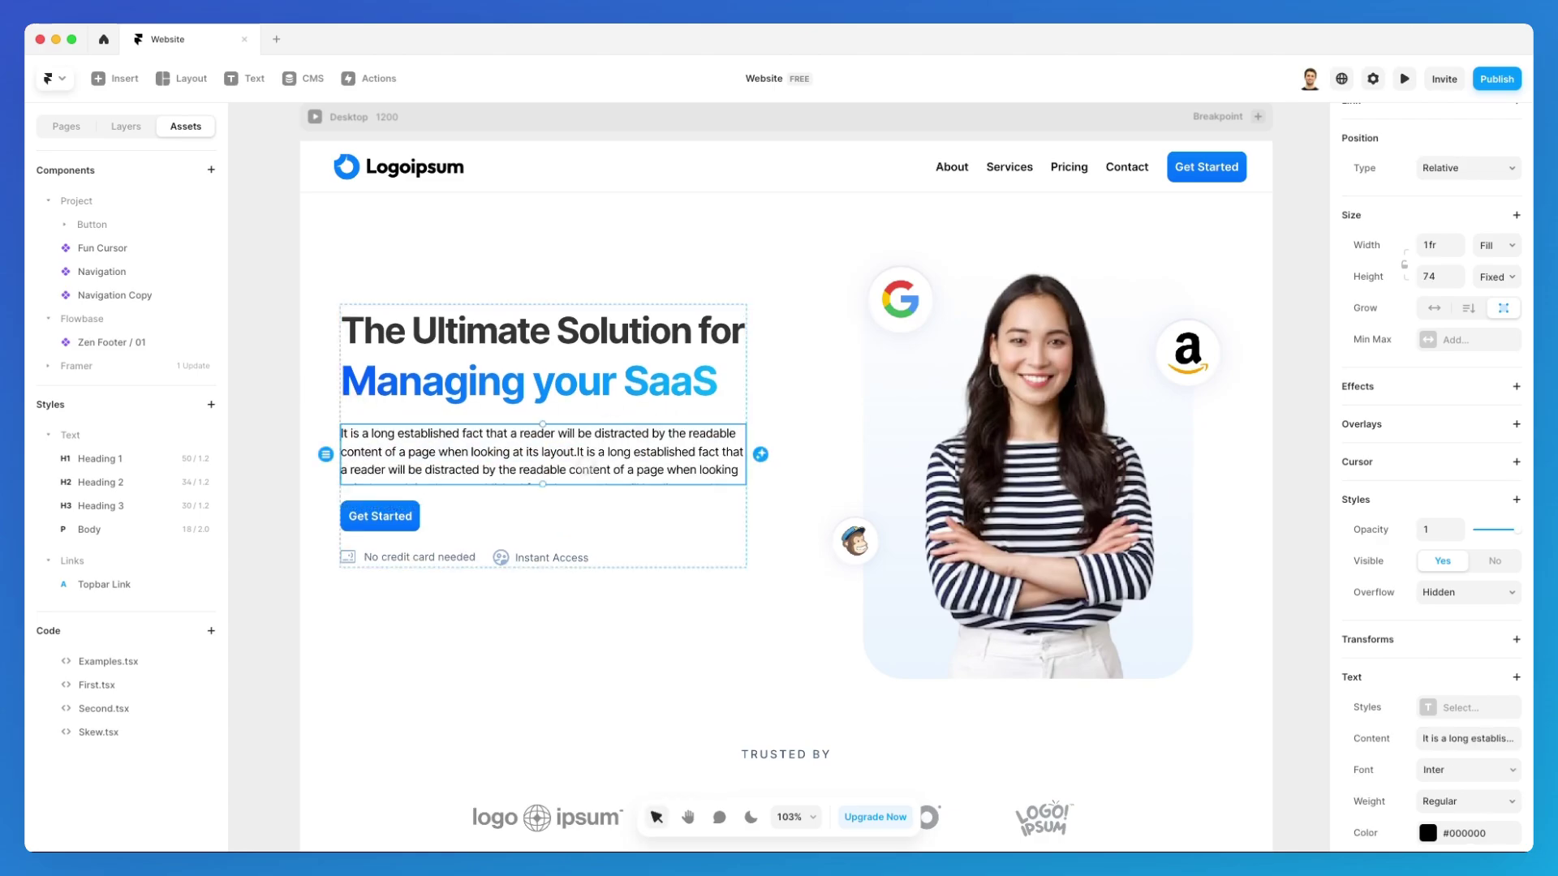
# Shrink the paragraph box to 66 px, set Overflow to Scroll, and preview
pyautogui.moveTo(542, 484)
pyautogui.mouseDown()
pyautogui.moveTo(543, 531)
pyautogui.moveTo(543, 476)
pyautogui.mouseUp()
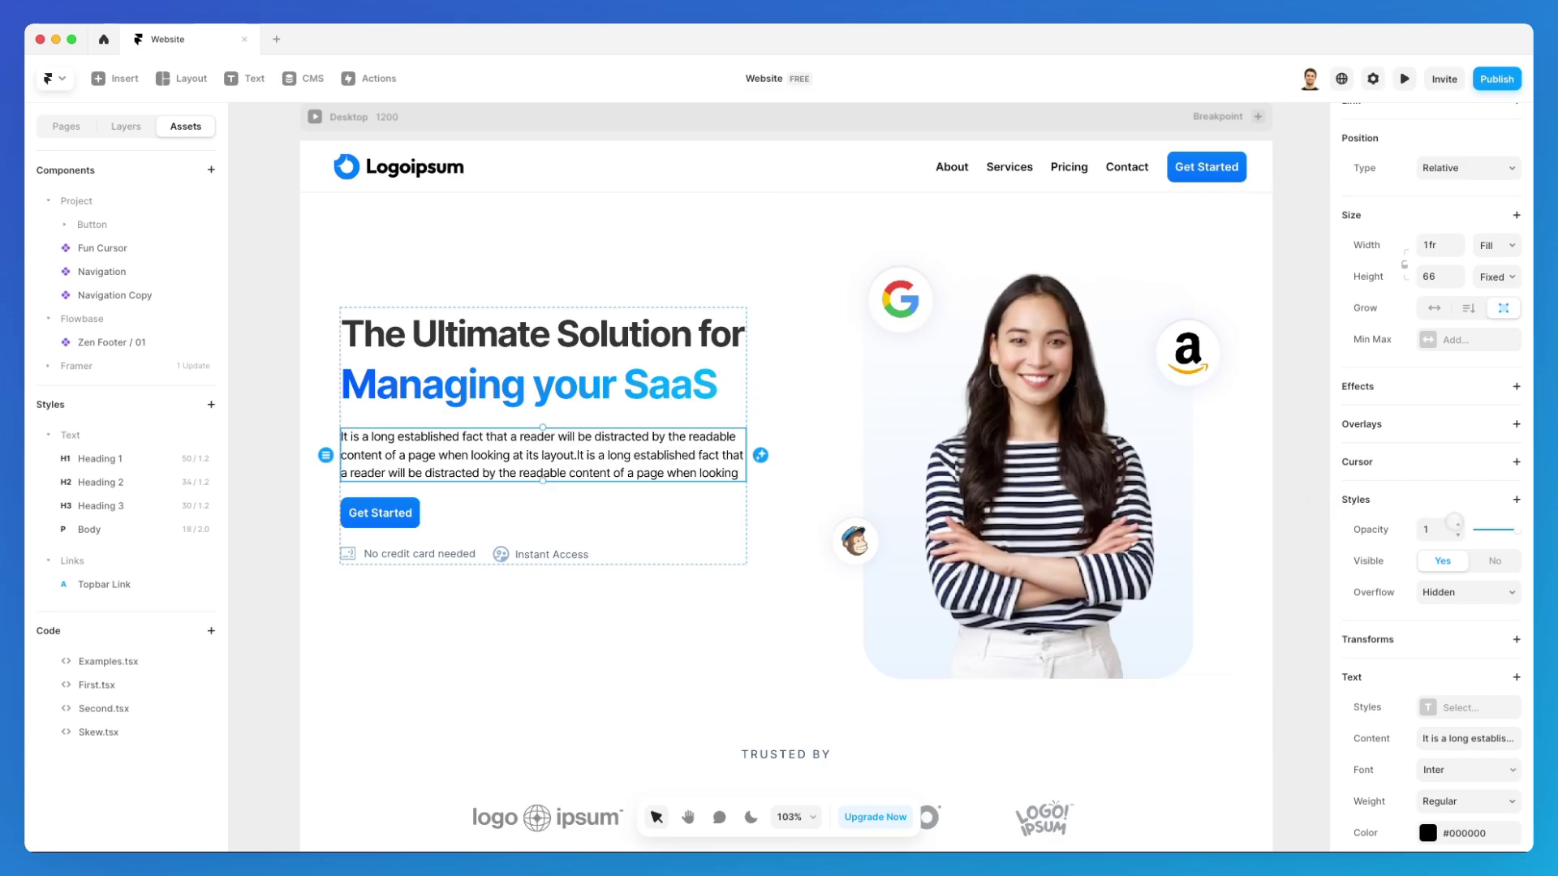
pyautogui.click(1484, 589)
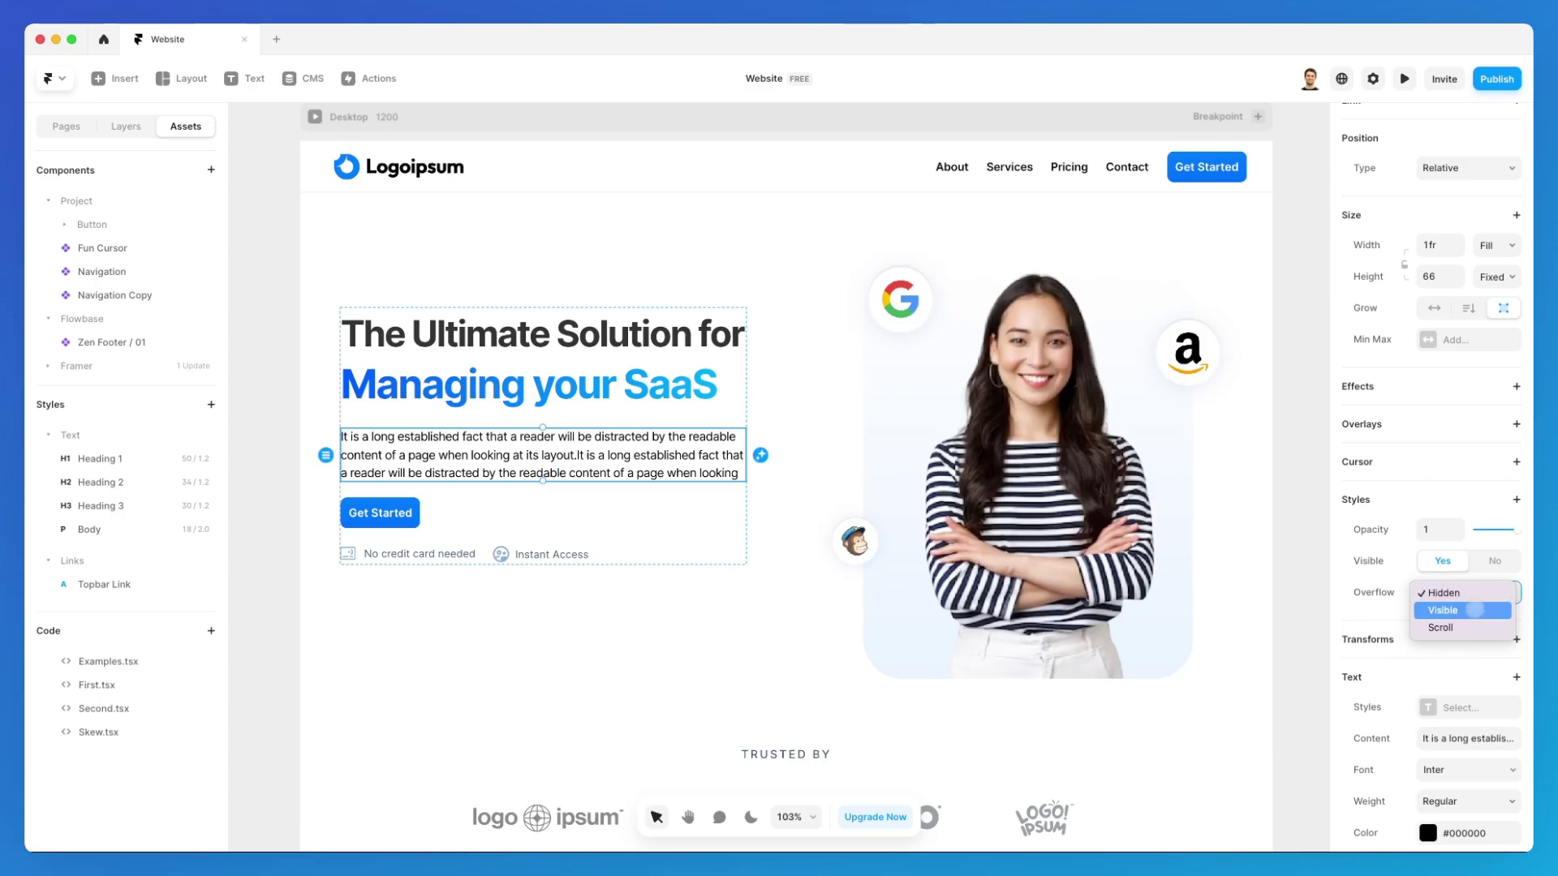
pyautogui.click(1472, 627)
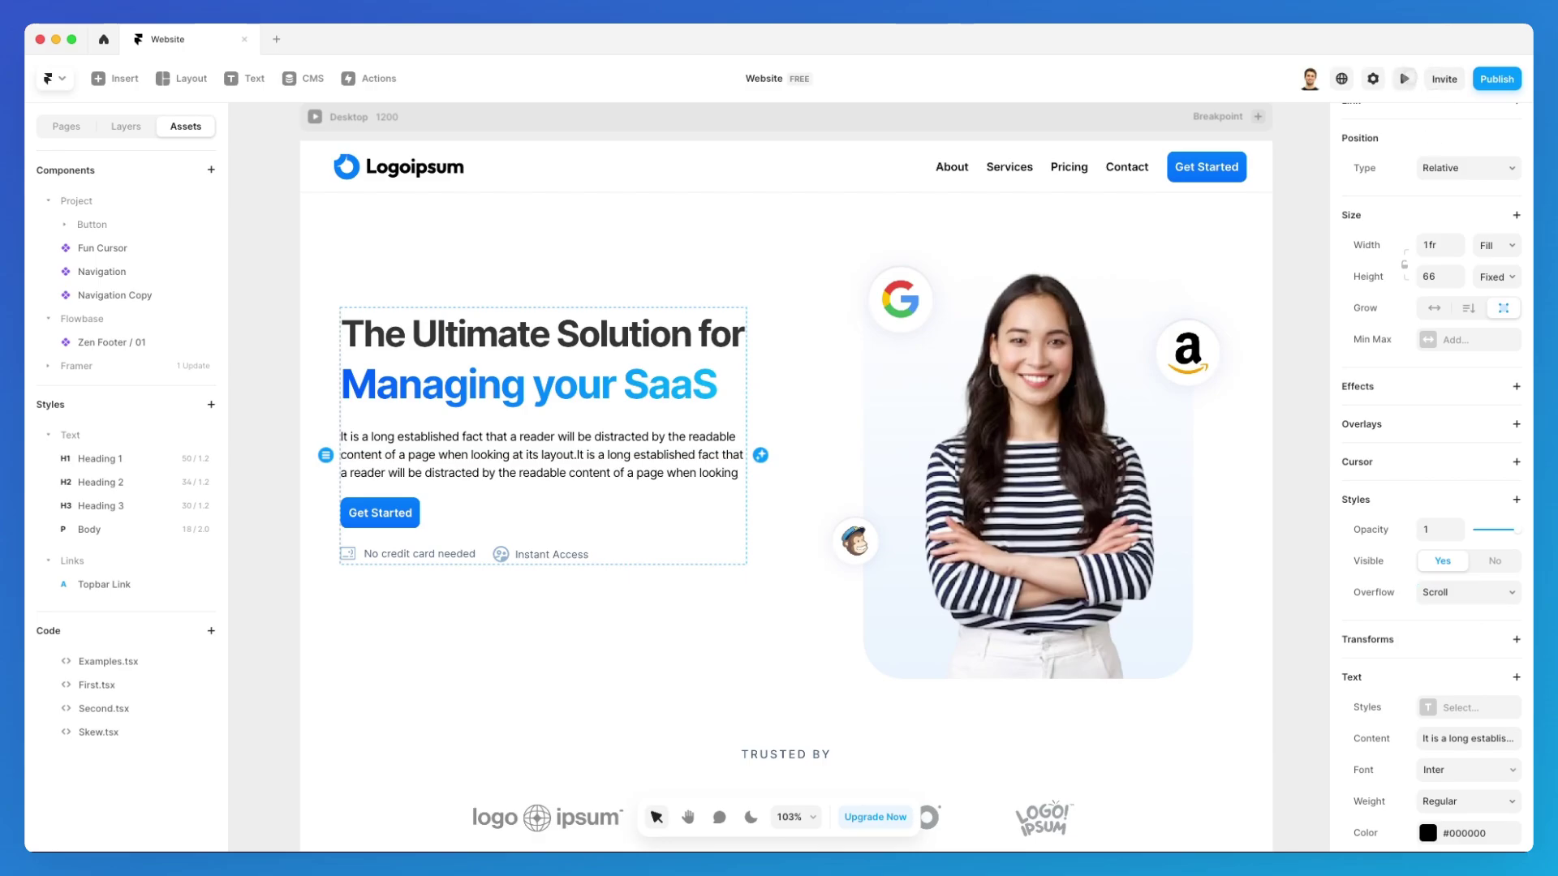
pyautogui.click(1404, 78)
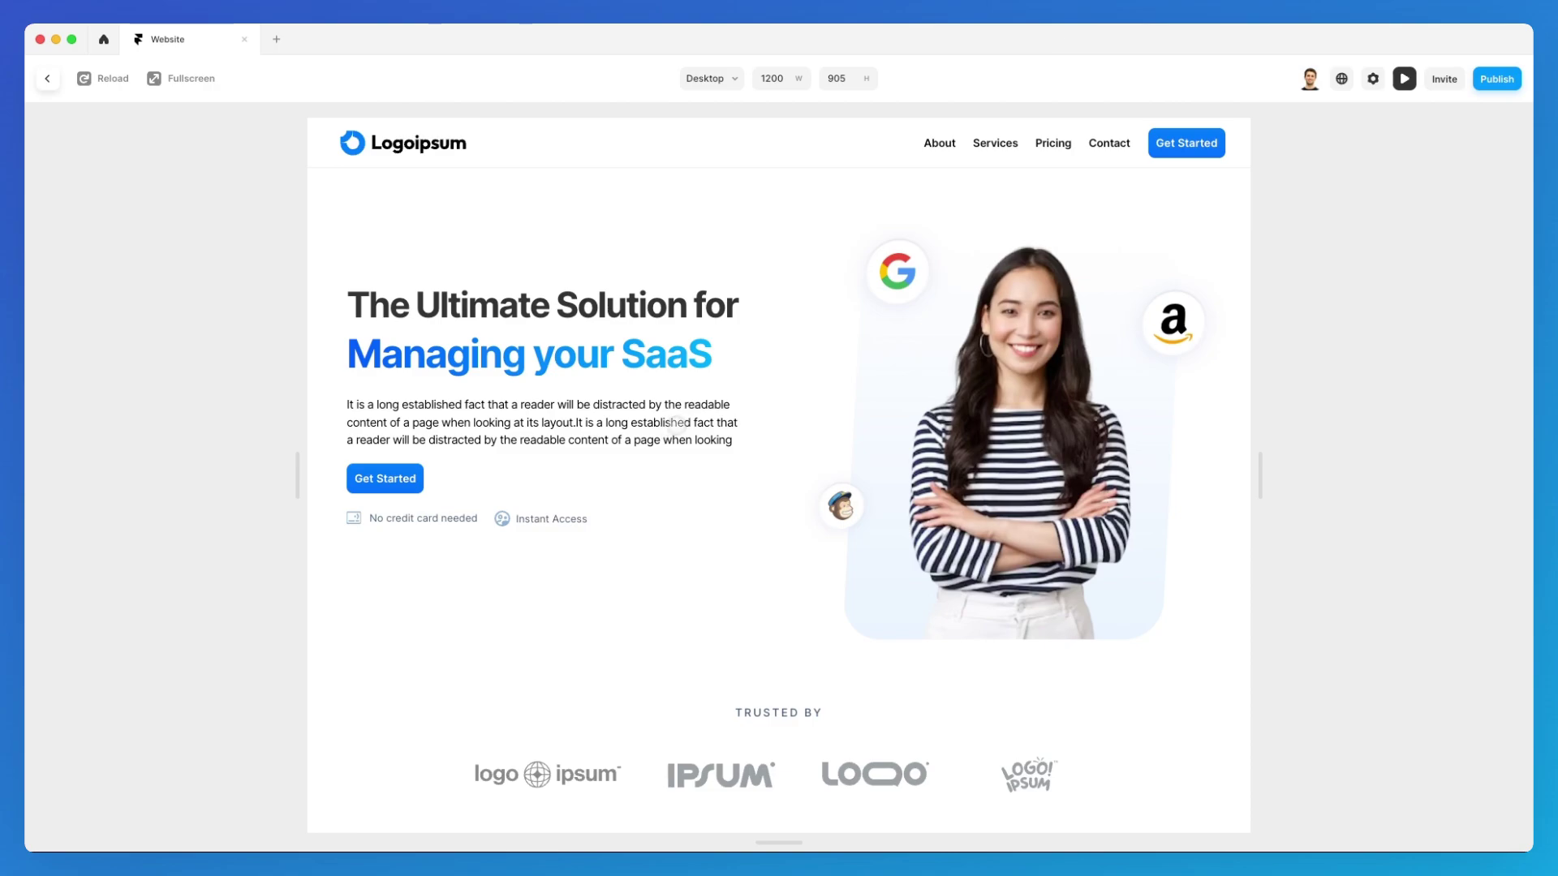
pyautogui.scroll(-2, 677, 422)
pyautogui.scroll(2, 678, 422)
pyautogui.scroll(-2, 677, 422)
pyautogui.scroll(2, 678, 421)
pyautogui.scroll(-2, 677, 423)
pyautogui.scroll(2, 677, 423)
pyautogui.scroll(-2, 677, 422)
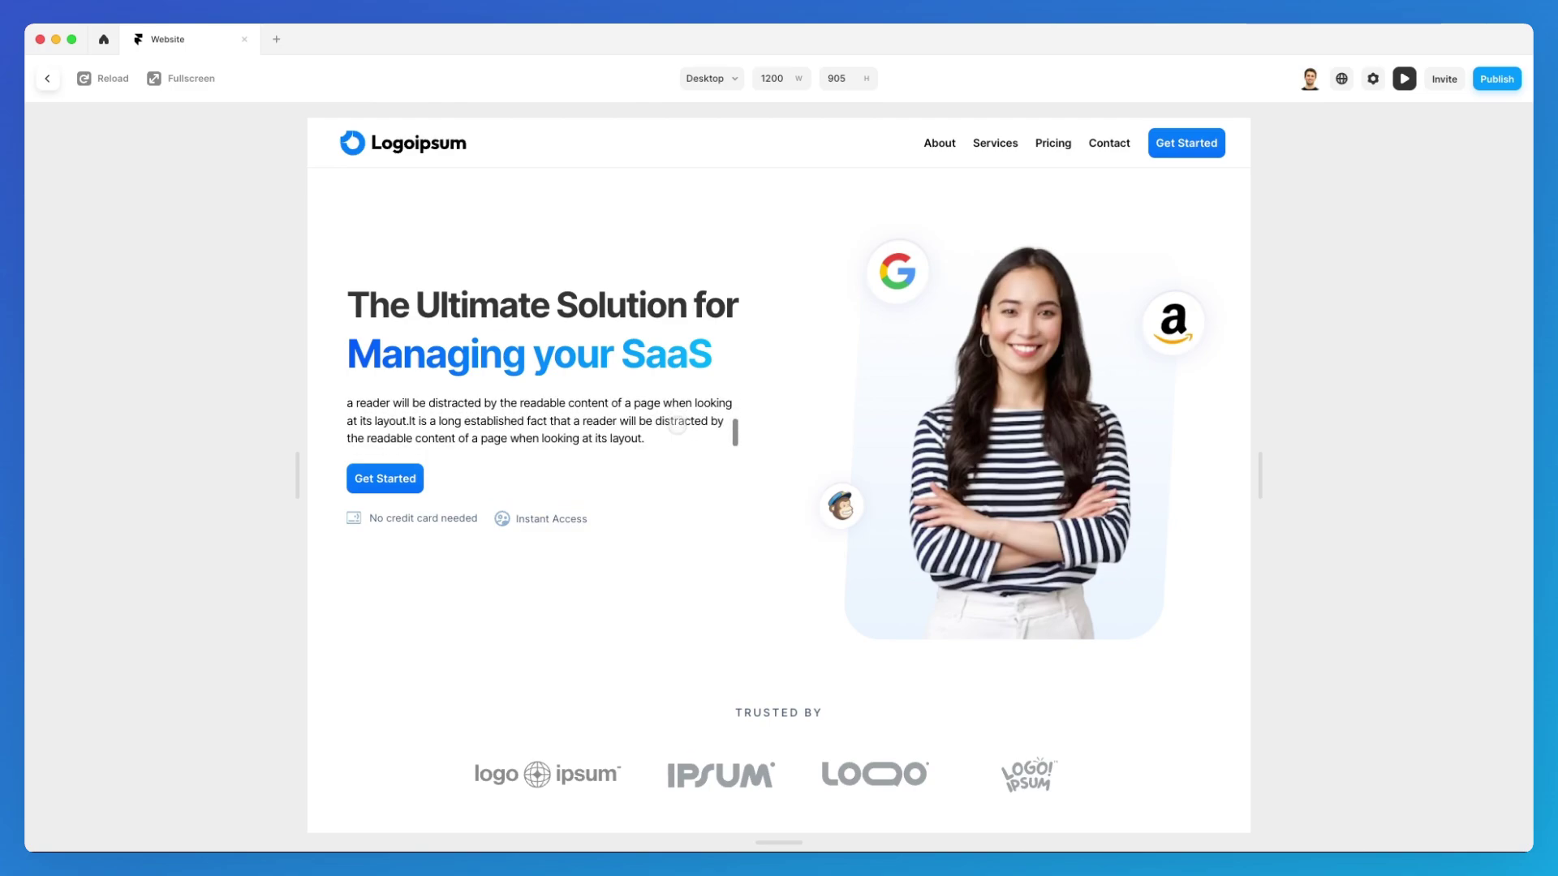
pyautogui.scroll(2, 675, 421)
pyautogui.scroll(-1, 671, 420)
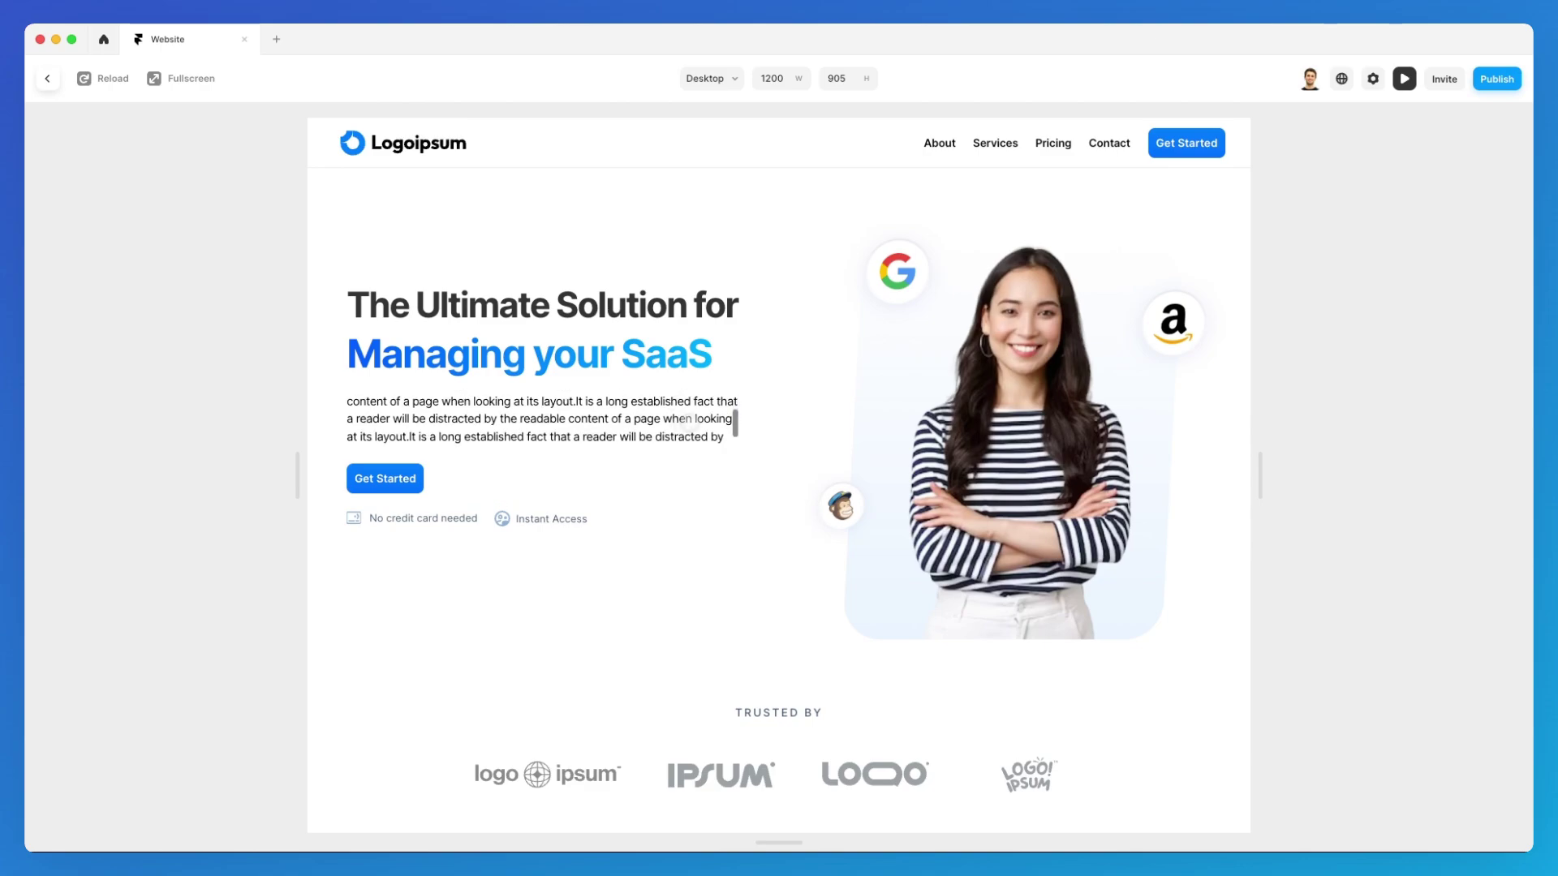
pyautogui.scroll(1, 690, 421)
pyautogui.scroll(-2, 717, 421)
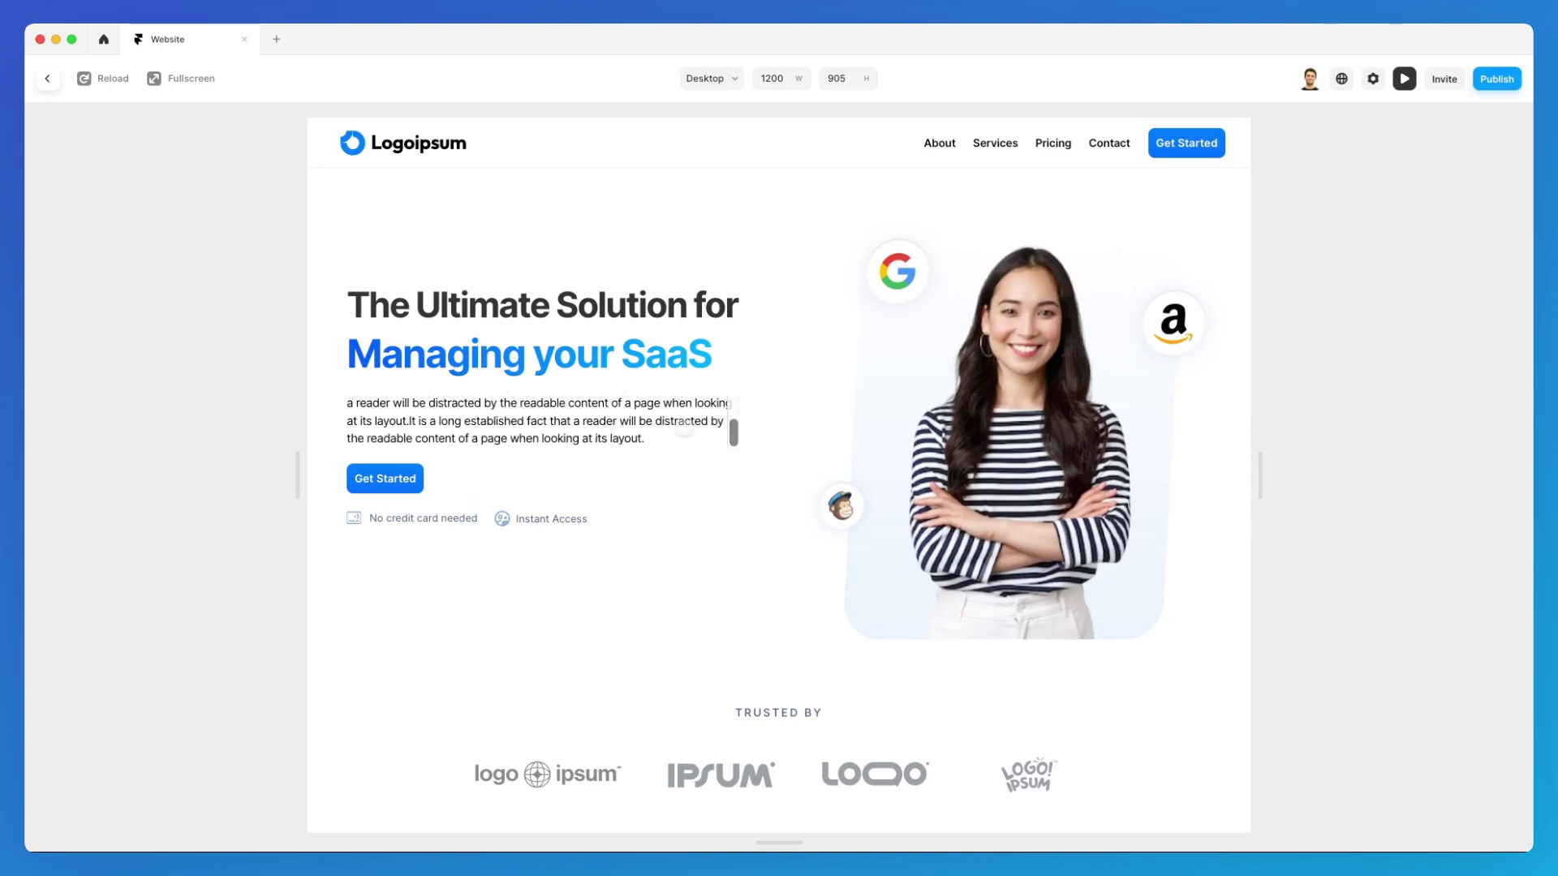
pyautogui.scroll(2, 730, 419)
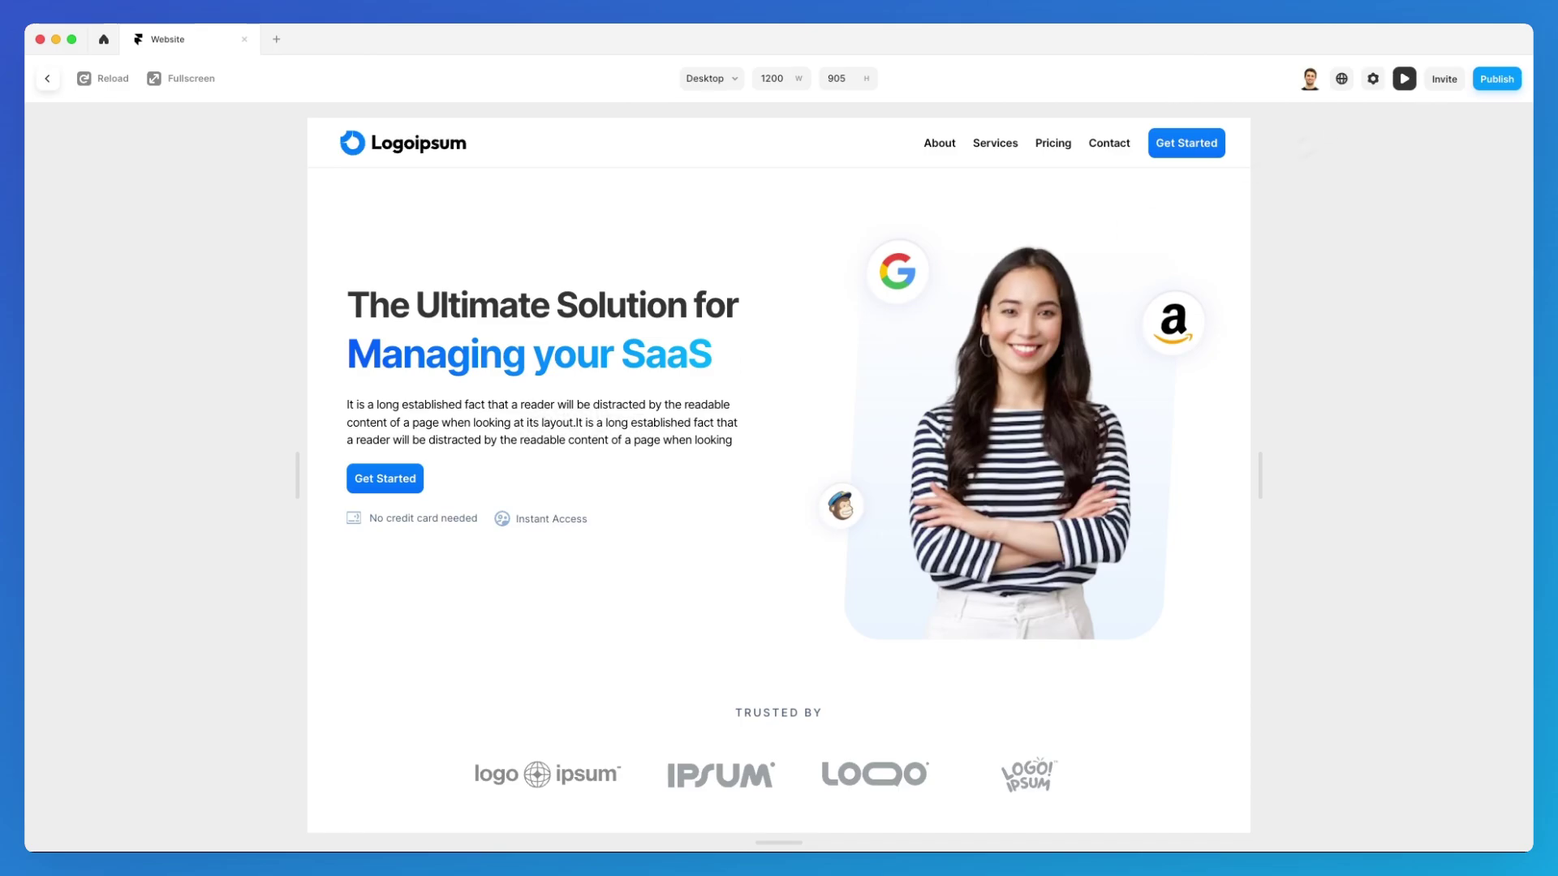
# Exit the preview and make the paragraph box 116 px tall
pyautogui.click(1404, 79)
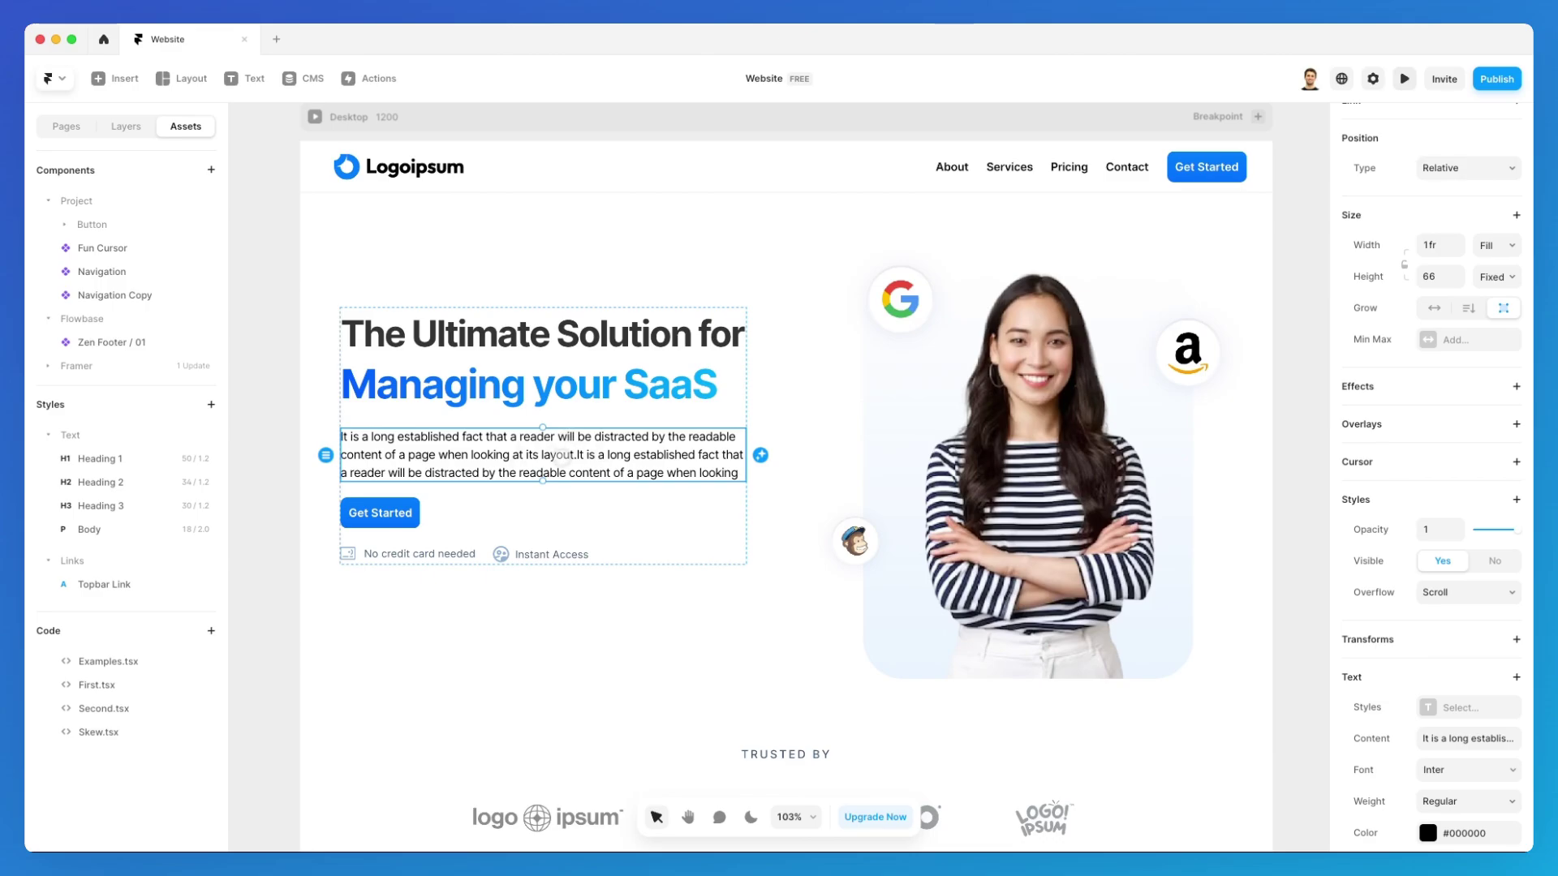
pyautogui.moveTo(549, 484); pyautogui.dragTo(553, 531)
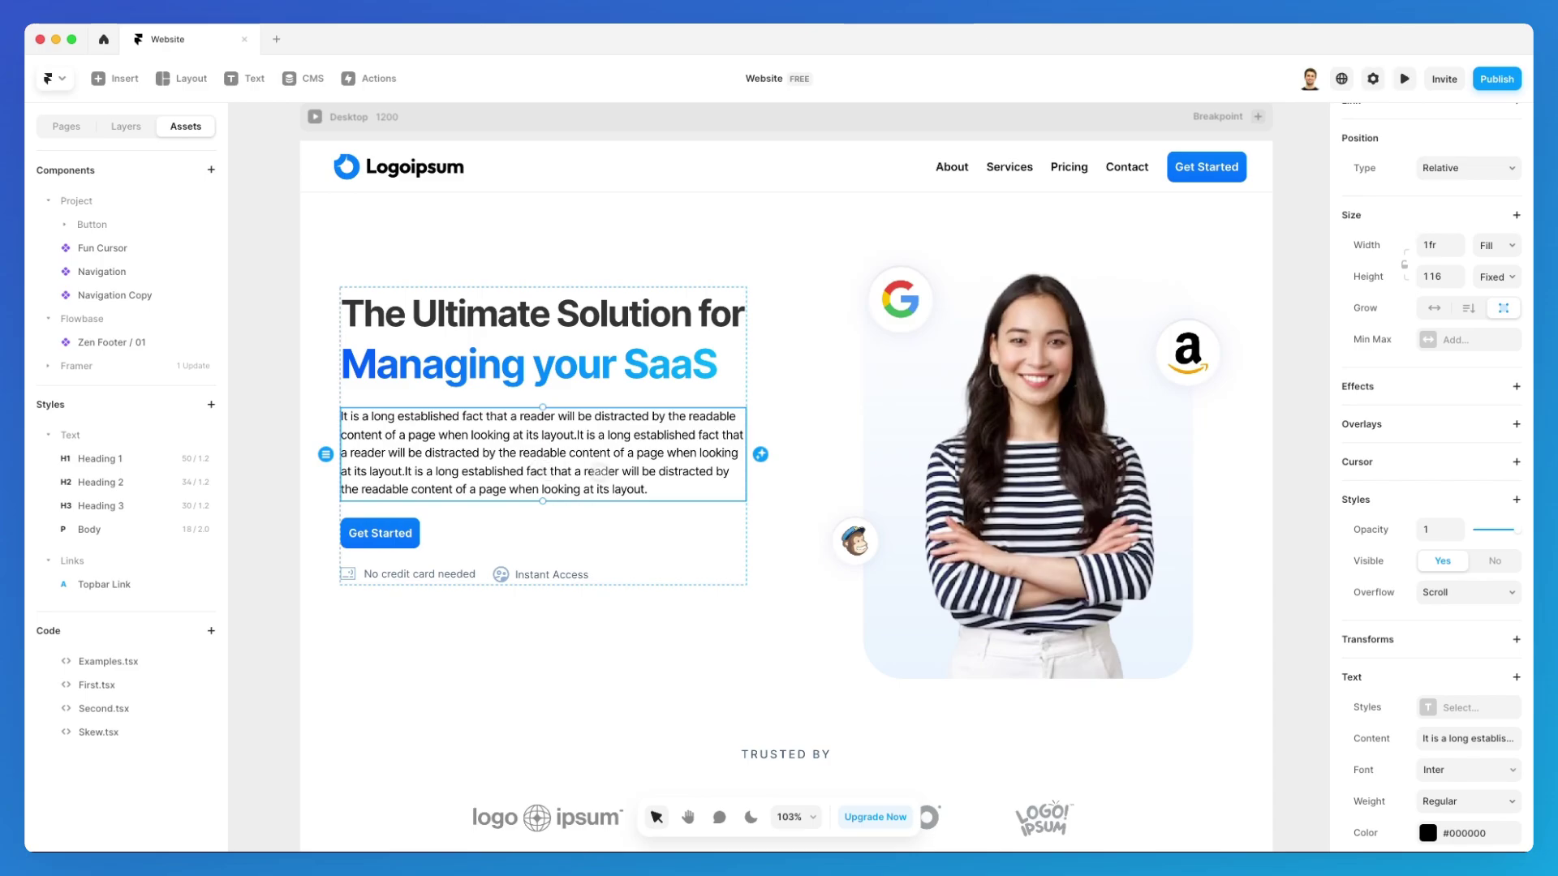
pyautogui.scroll(-2, 649, 490)
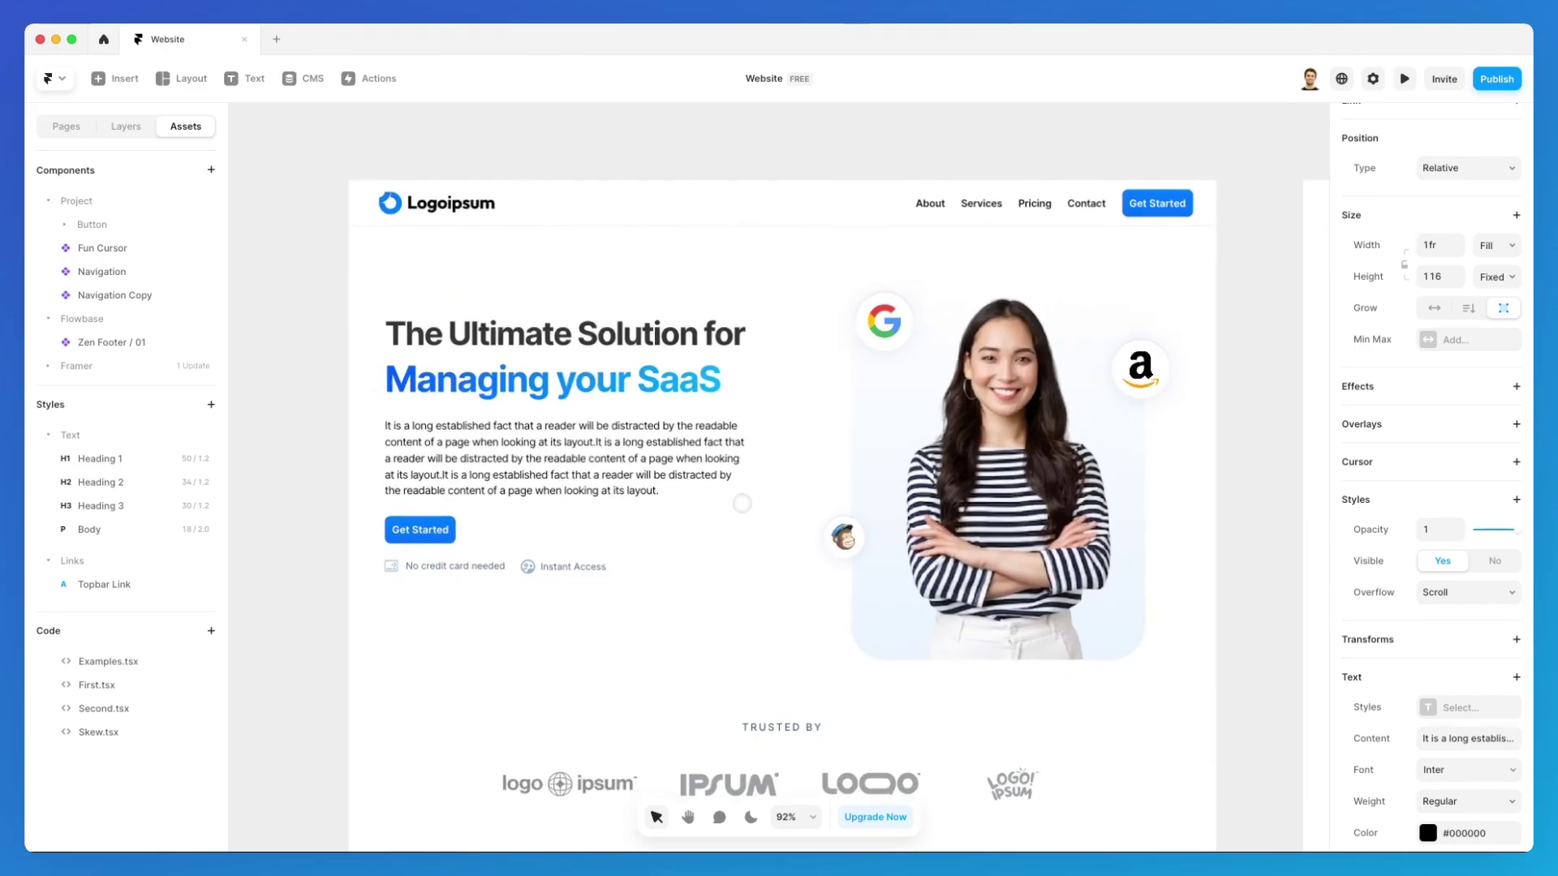
# Hide the hero image on the Tablet breakpoint by setting Visible to No
pyautogui.scroll(-3, 698, 496)
pyautogui.scroll(-5, 741, 503)
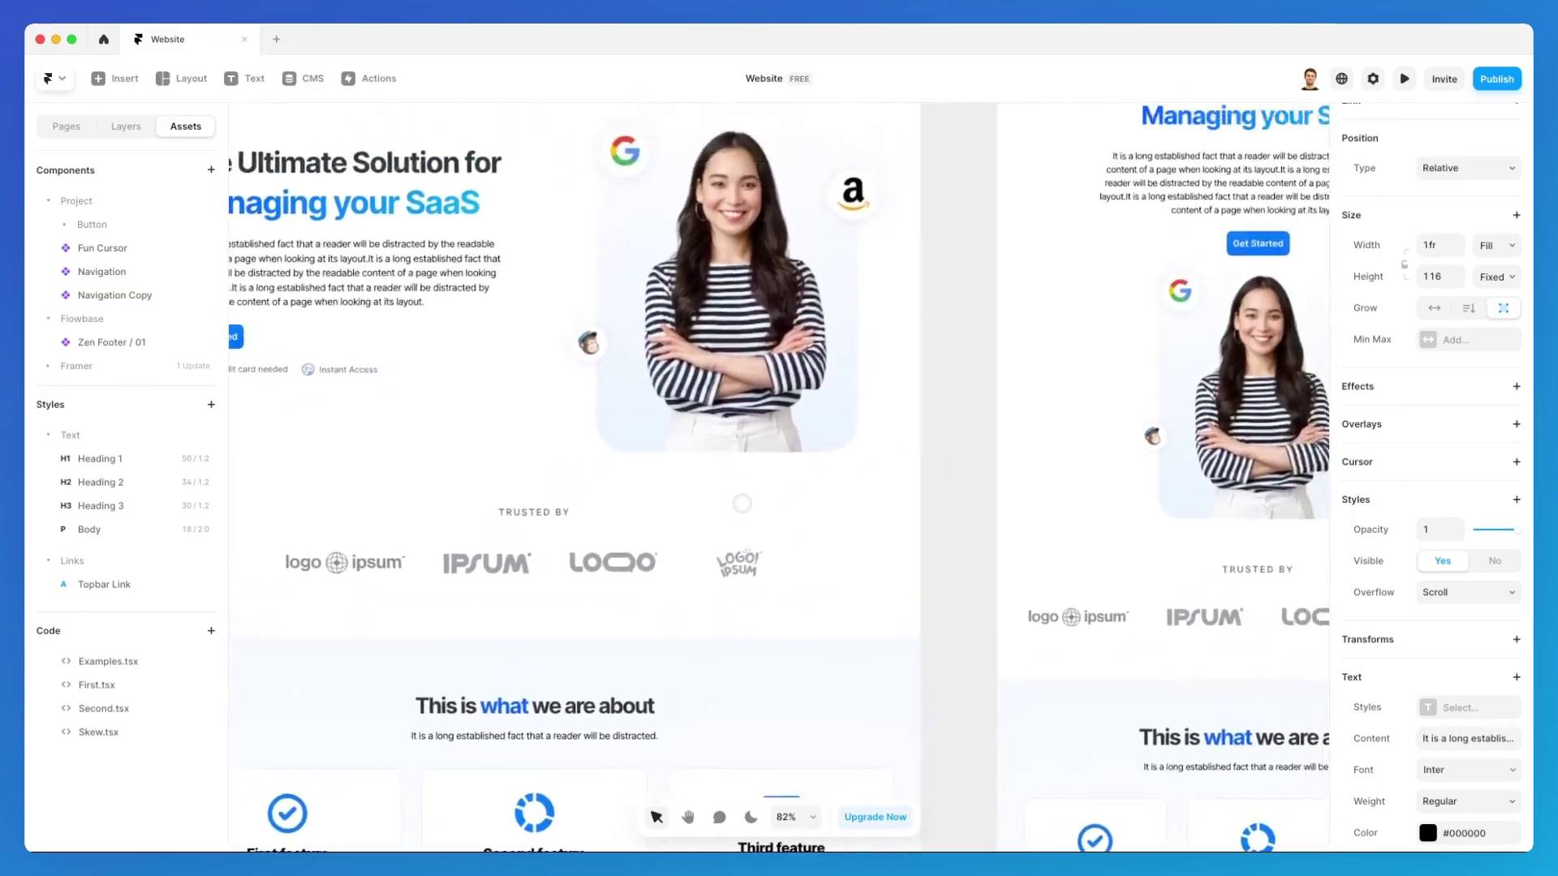
pyautogui.scroll(-5, 742, 503)
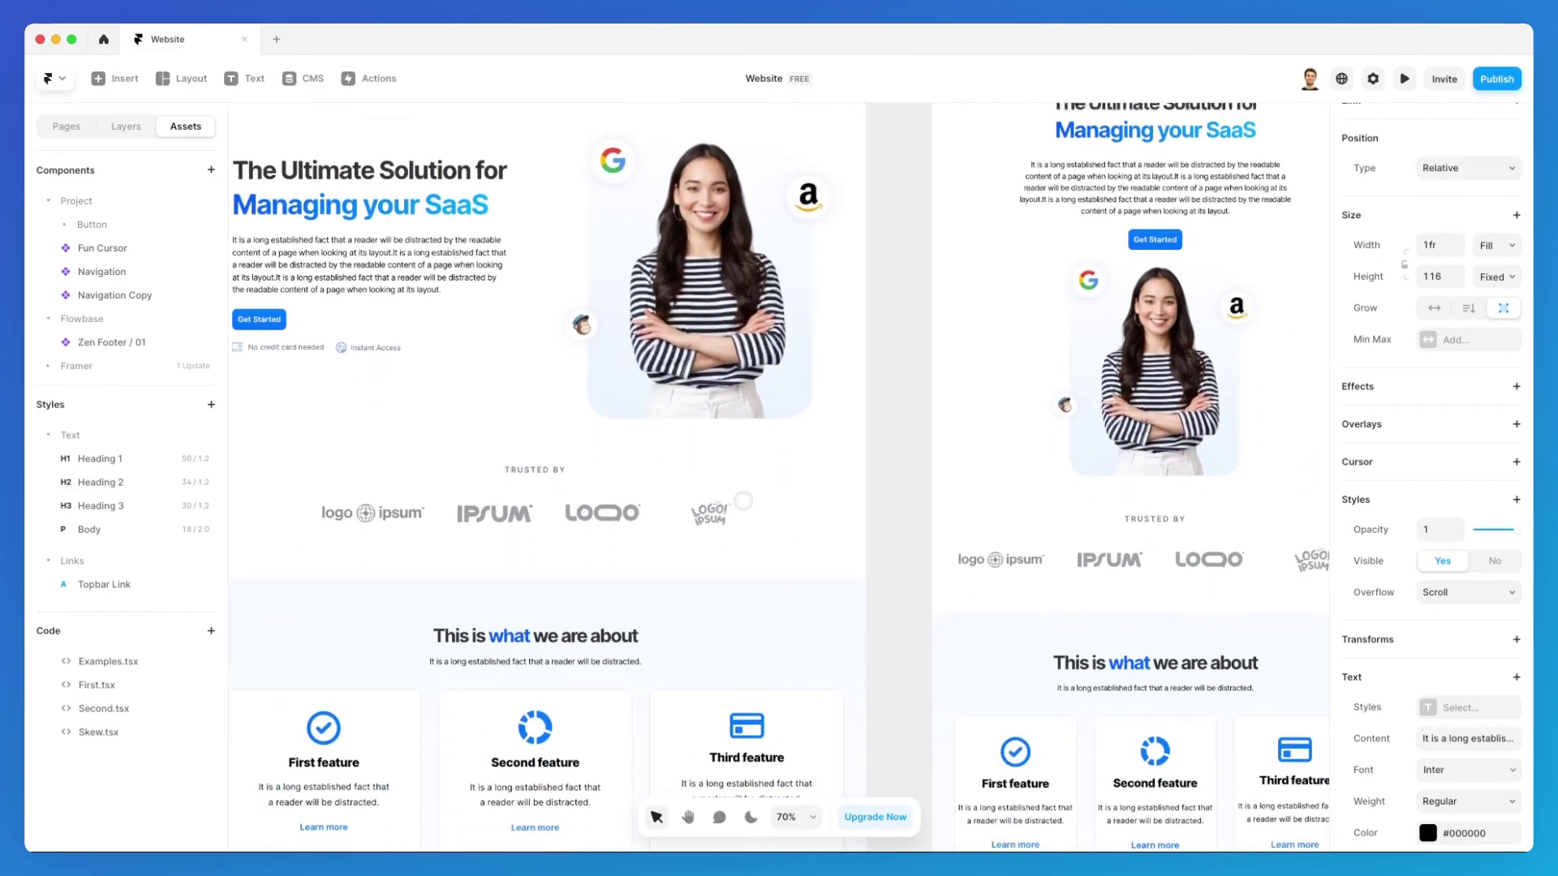
pyautogui.hscroll(5, 743, 500)
pyautogui.scroll(3, 742, 501)
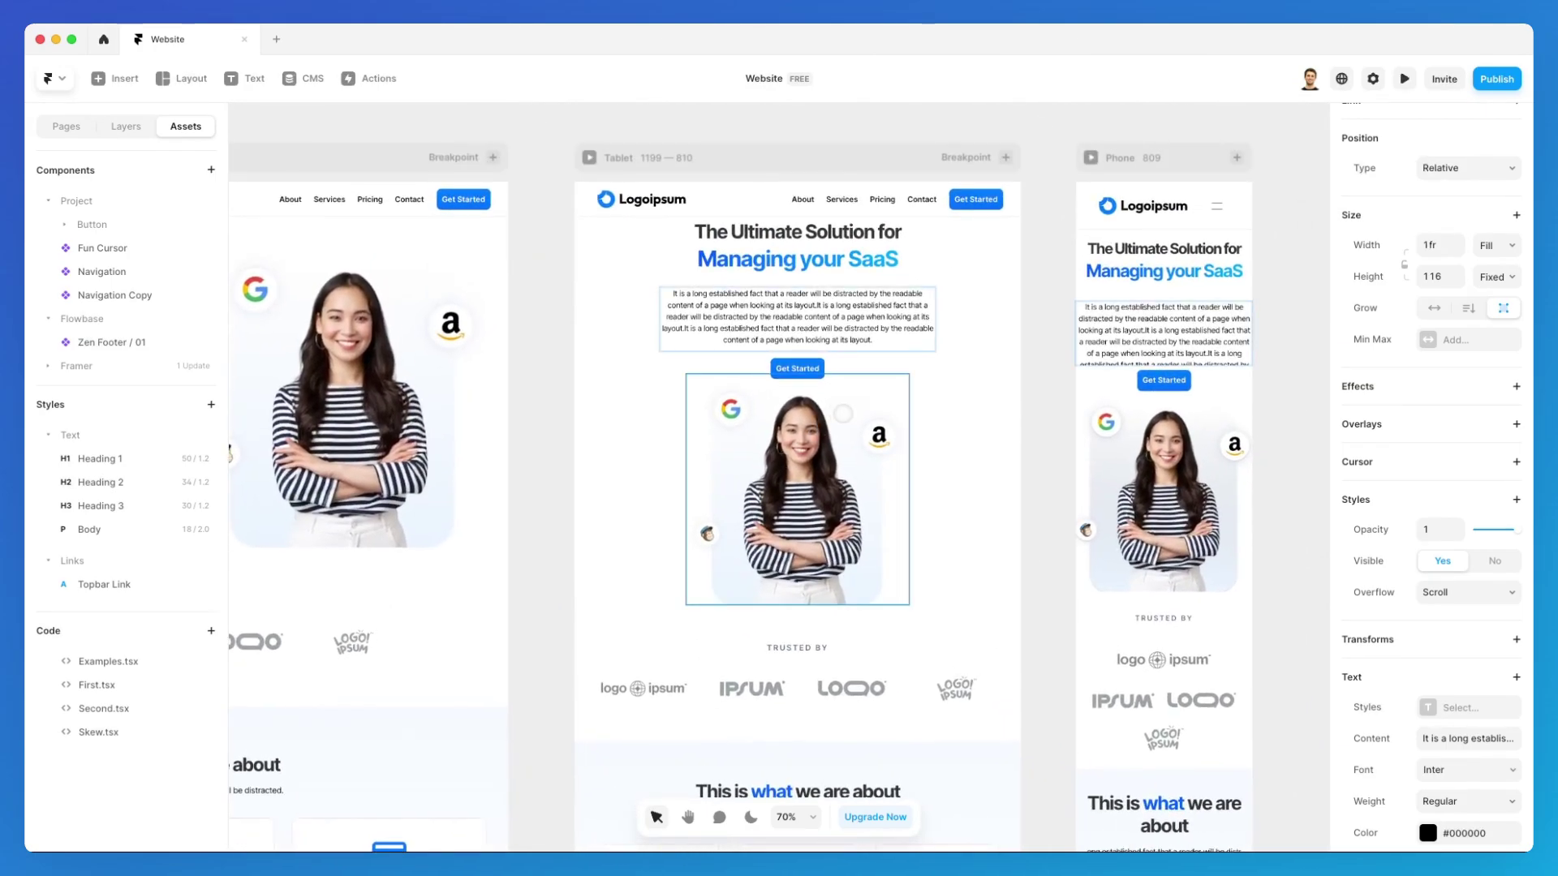
pyautogui.hscroll(-5, 820, 427)
pyautogui.hscroll(-1, 573, 358)
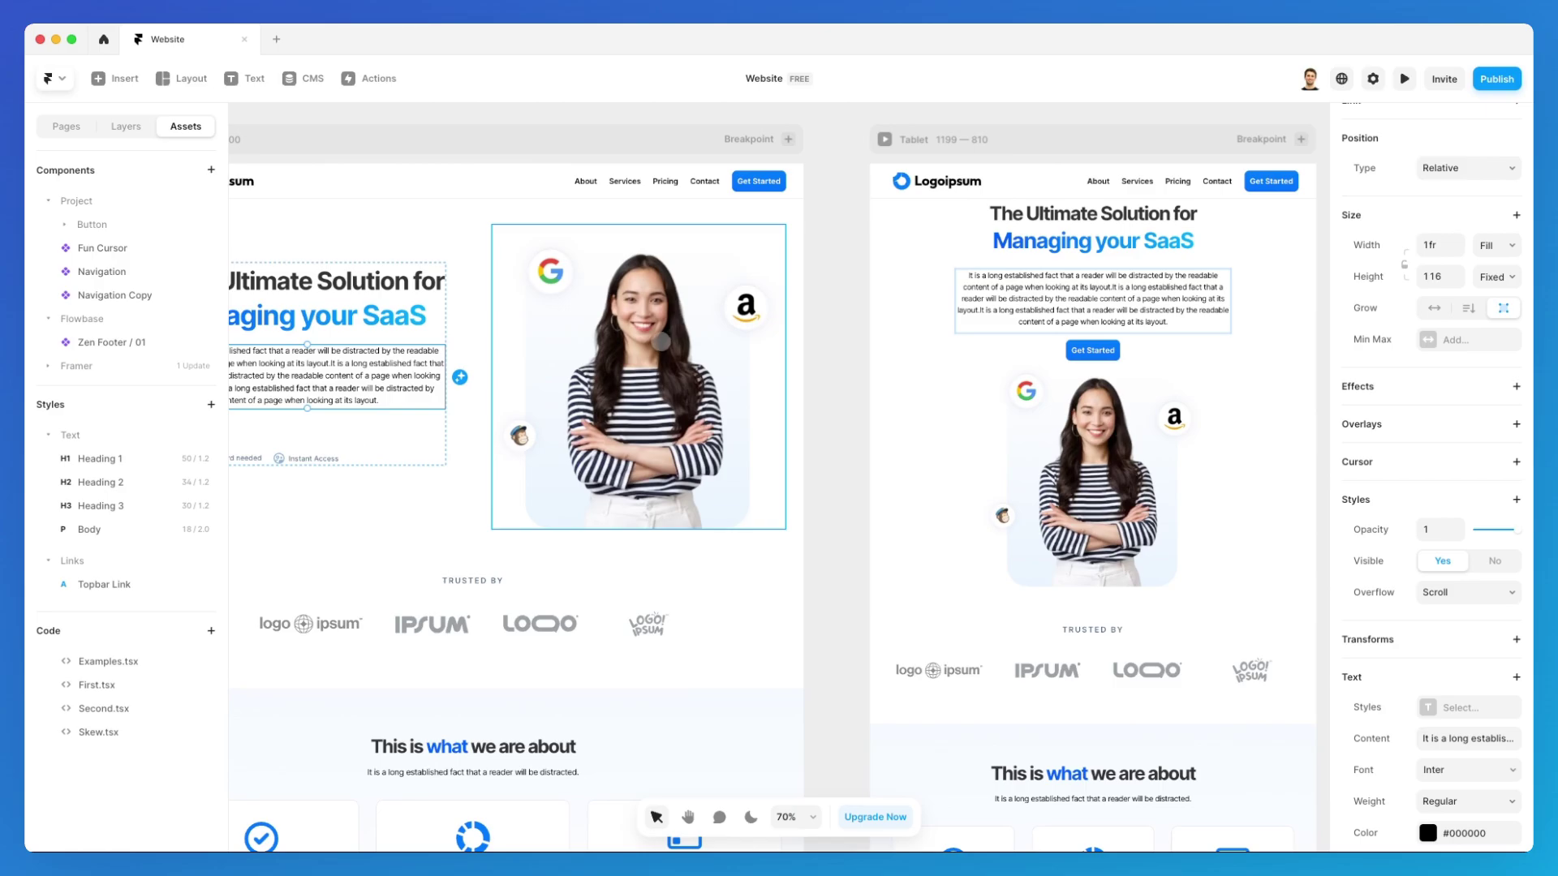
pyautogui.hscroll(9, 660, 341)
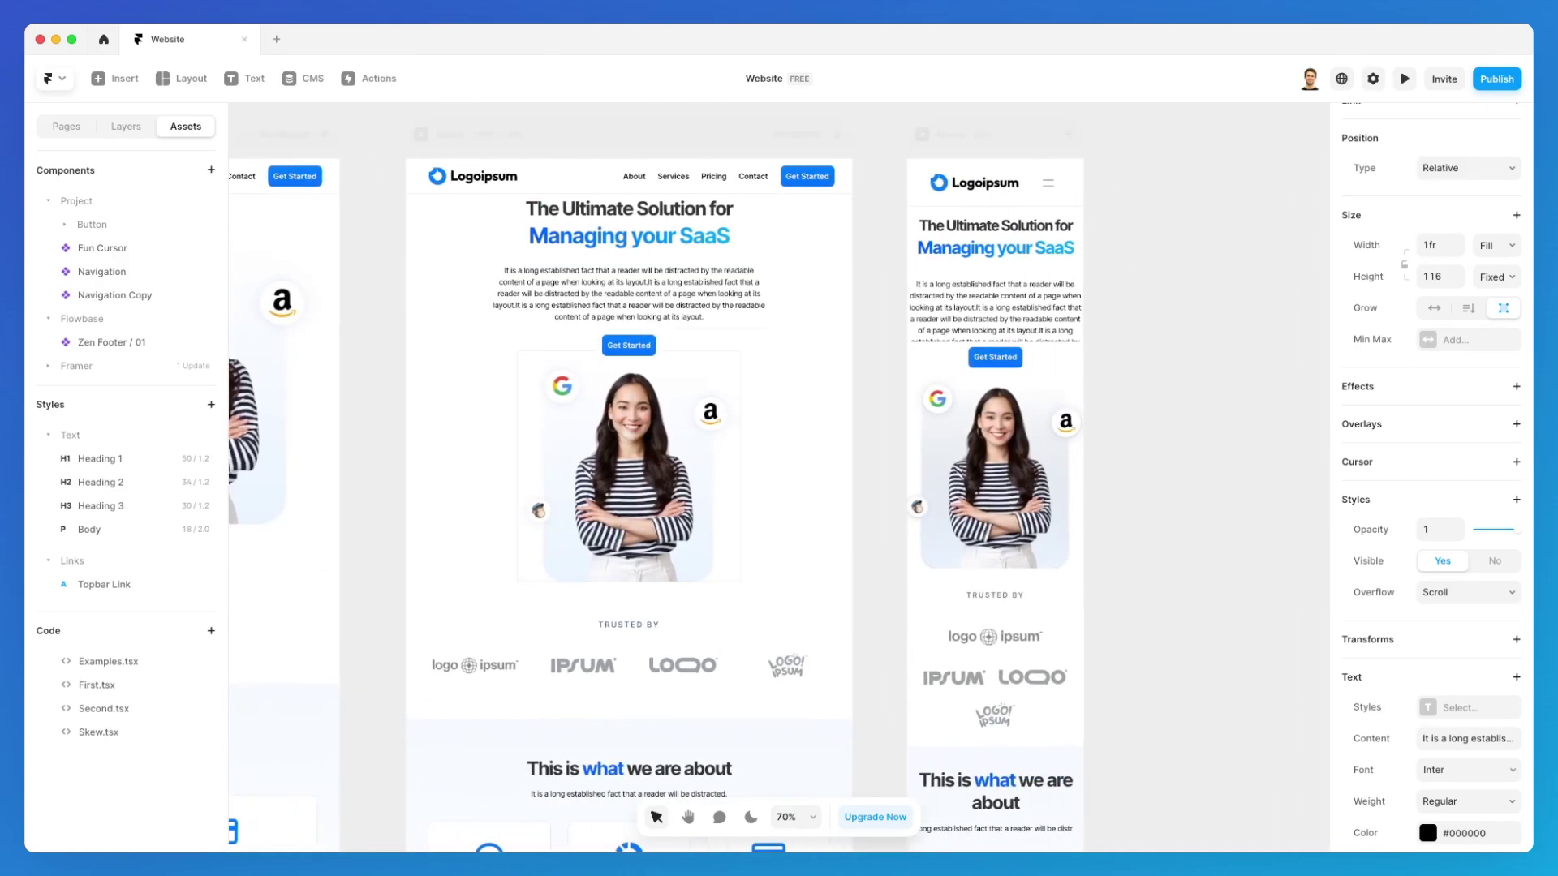
pyautogui.click(612, 438)
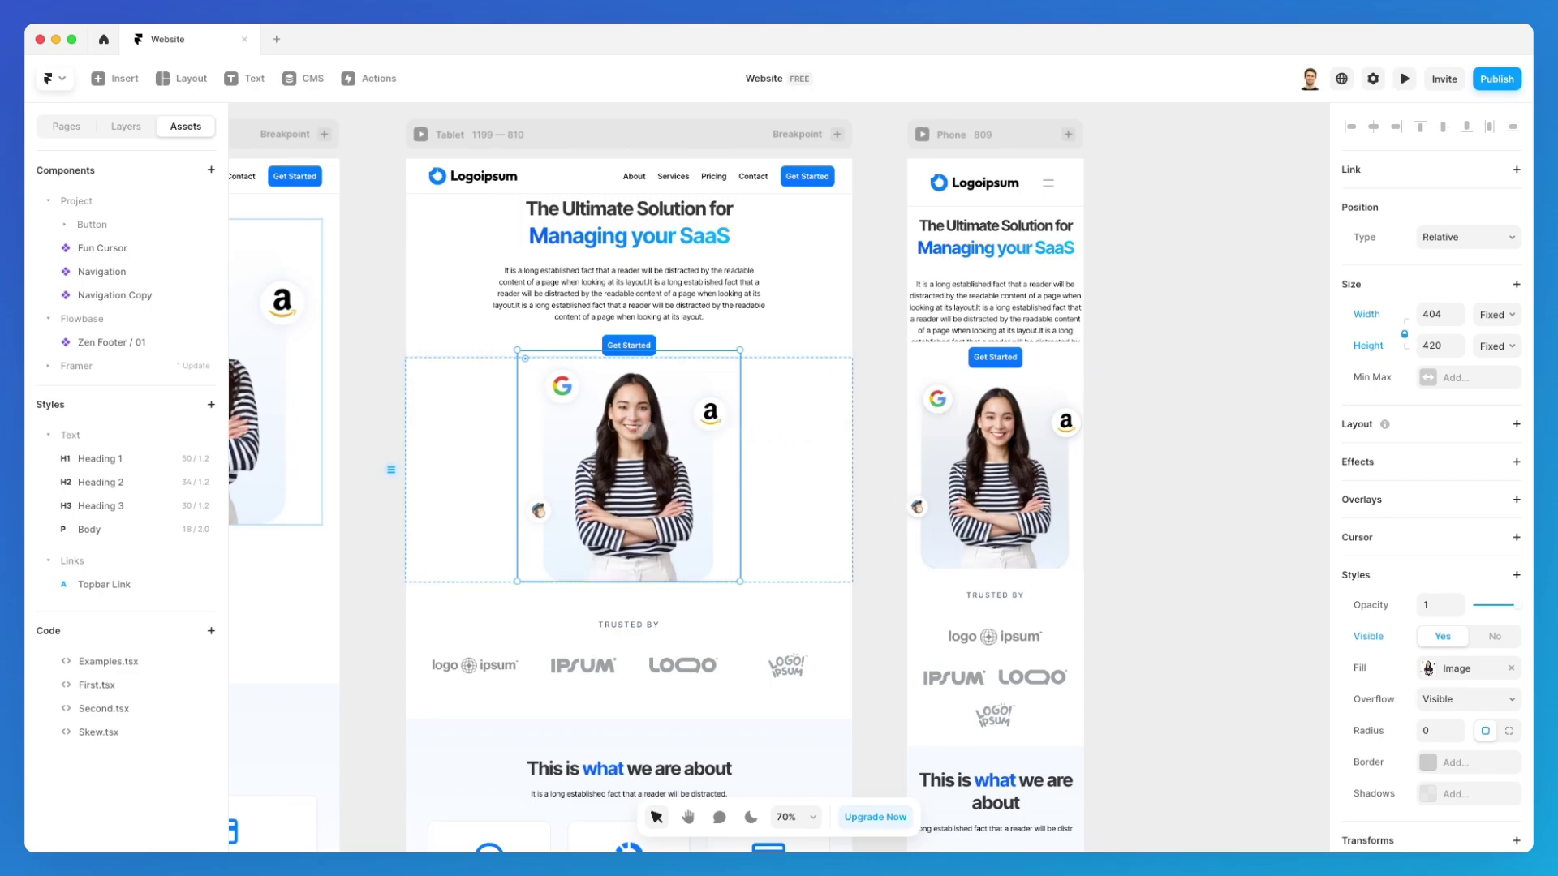
pyautogui.hscroll(-3, 641, 422)
pyautogui.scroll(2, 698, 470)
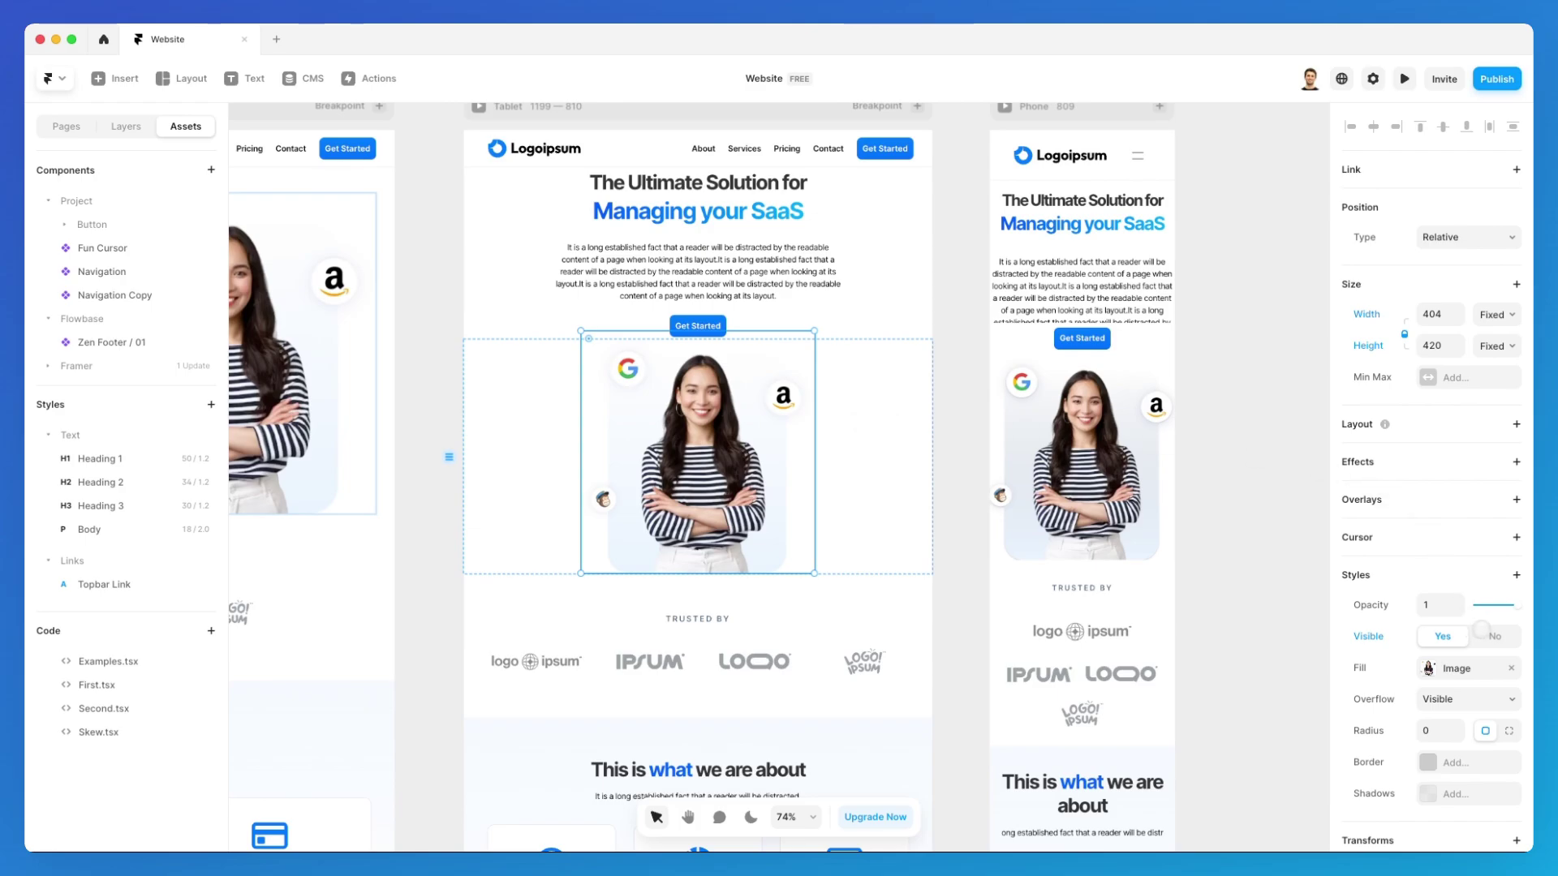
pyautogui.click(1493, 635)
# Set Visible to No for the Phone frame's hero image and clear the selection
pyautogui.click(1126, 404)
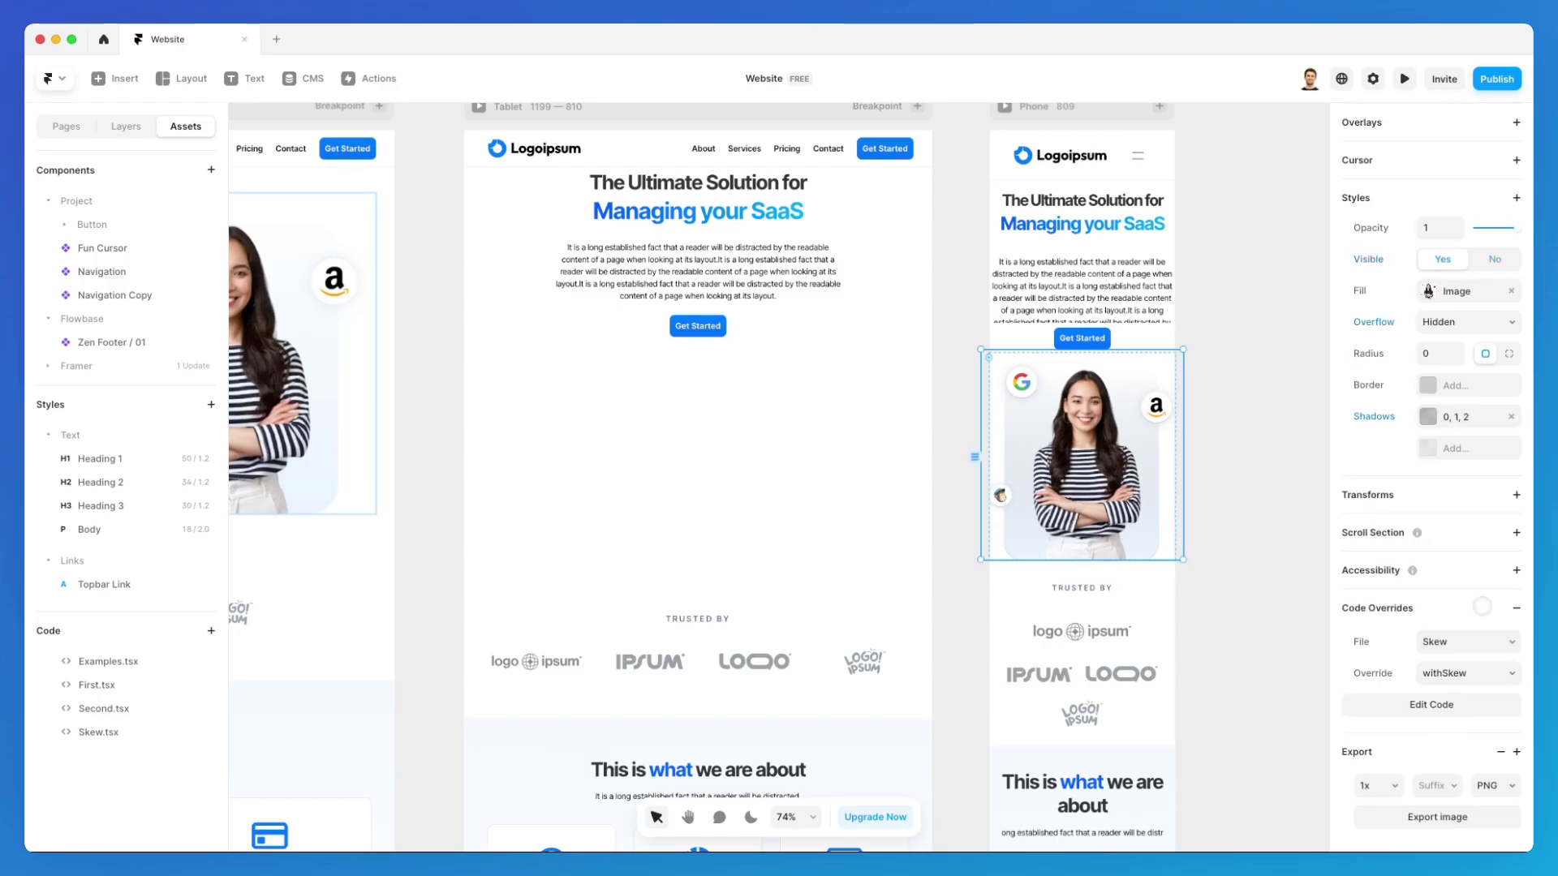
pyautogui.click(1491, 258)
pyautogui.click(1236, 406)
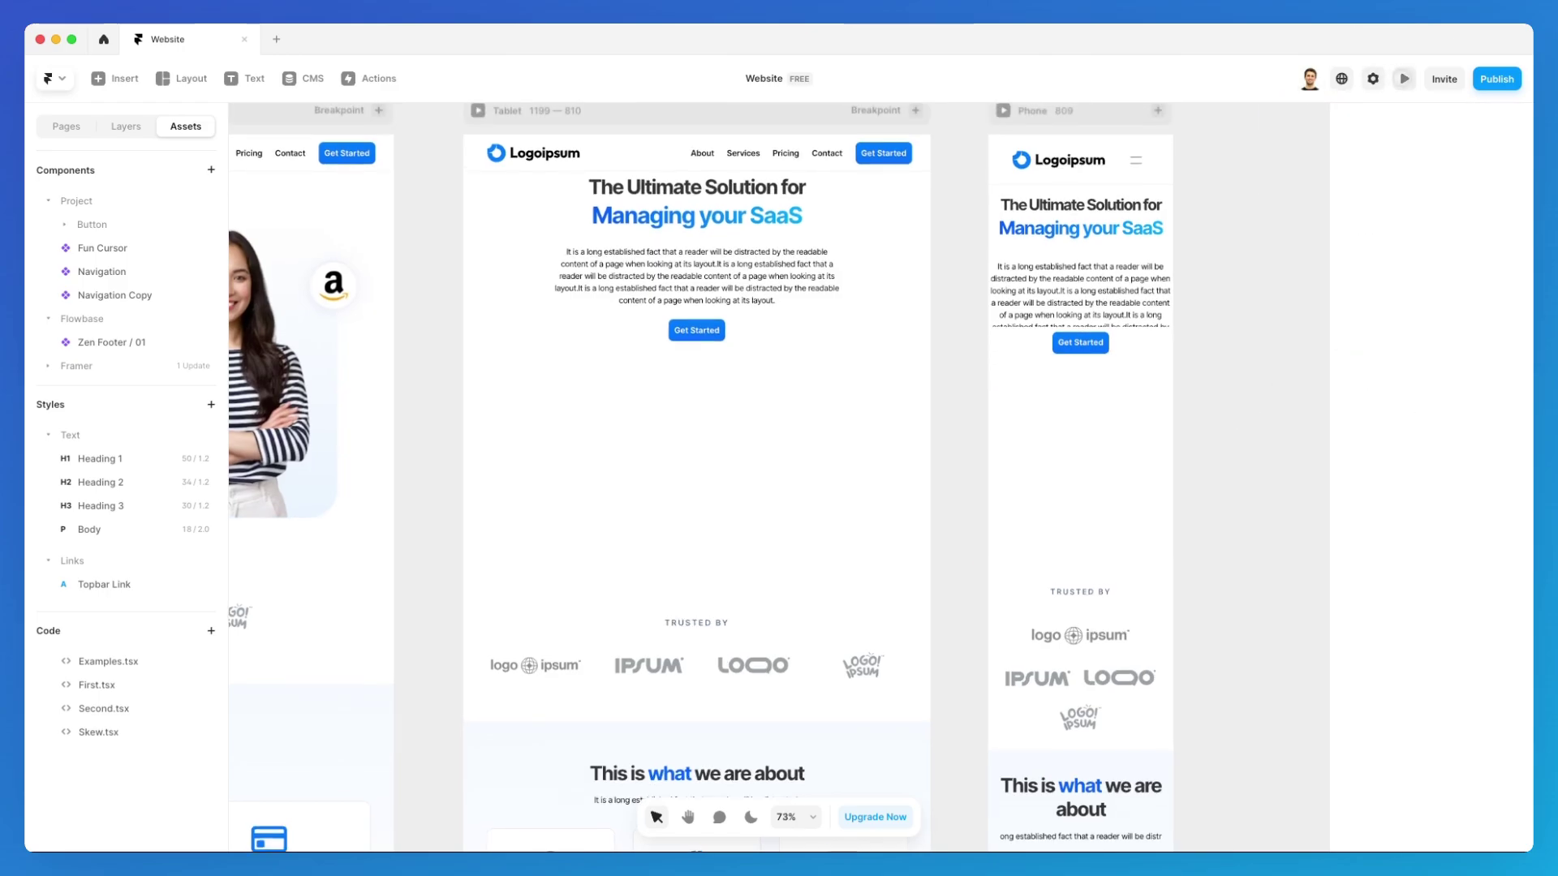
pyautogui.press('super+p')
pyautogui.moveTo(1260, 475)
pyautogui.mouseDown()
pyautogui.moveTo(963, 477)
pyautogui.moveTo(1334, 479)
pyautogui.moveTo(949, 477)
pyautogui.moveTo(1308, 475)
pyautogui.moveTo(1252, 477)
pyautogui.mouseUp()
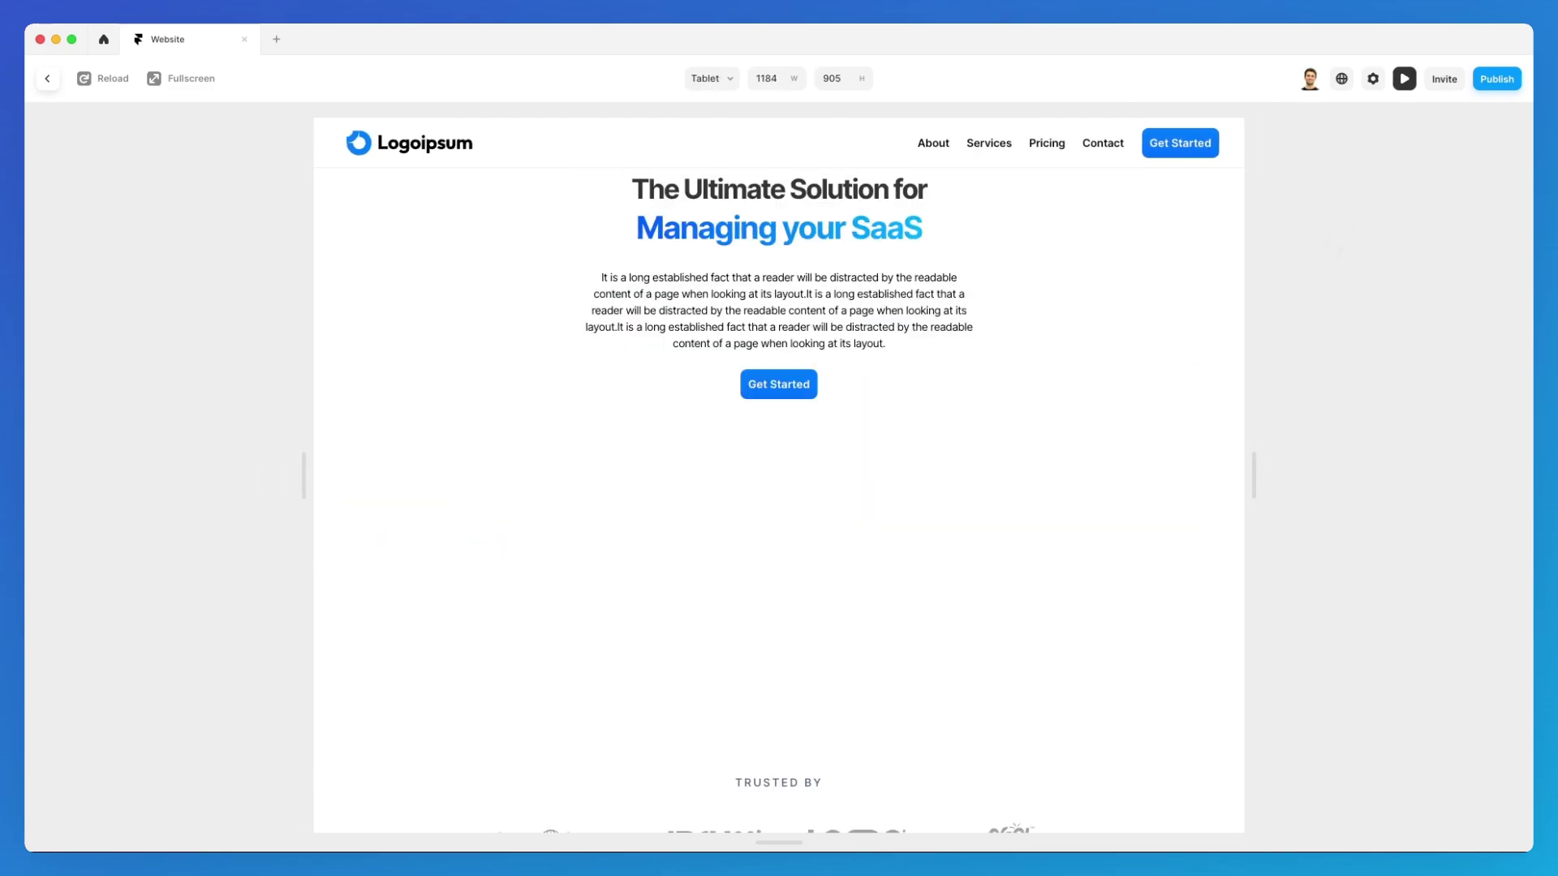
pyautogui.click(1404, 78)
pyautogui.click(758, 421)
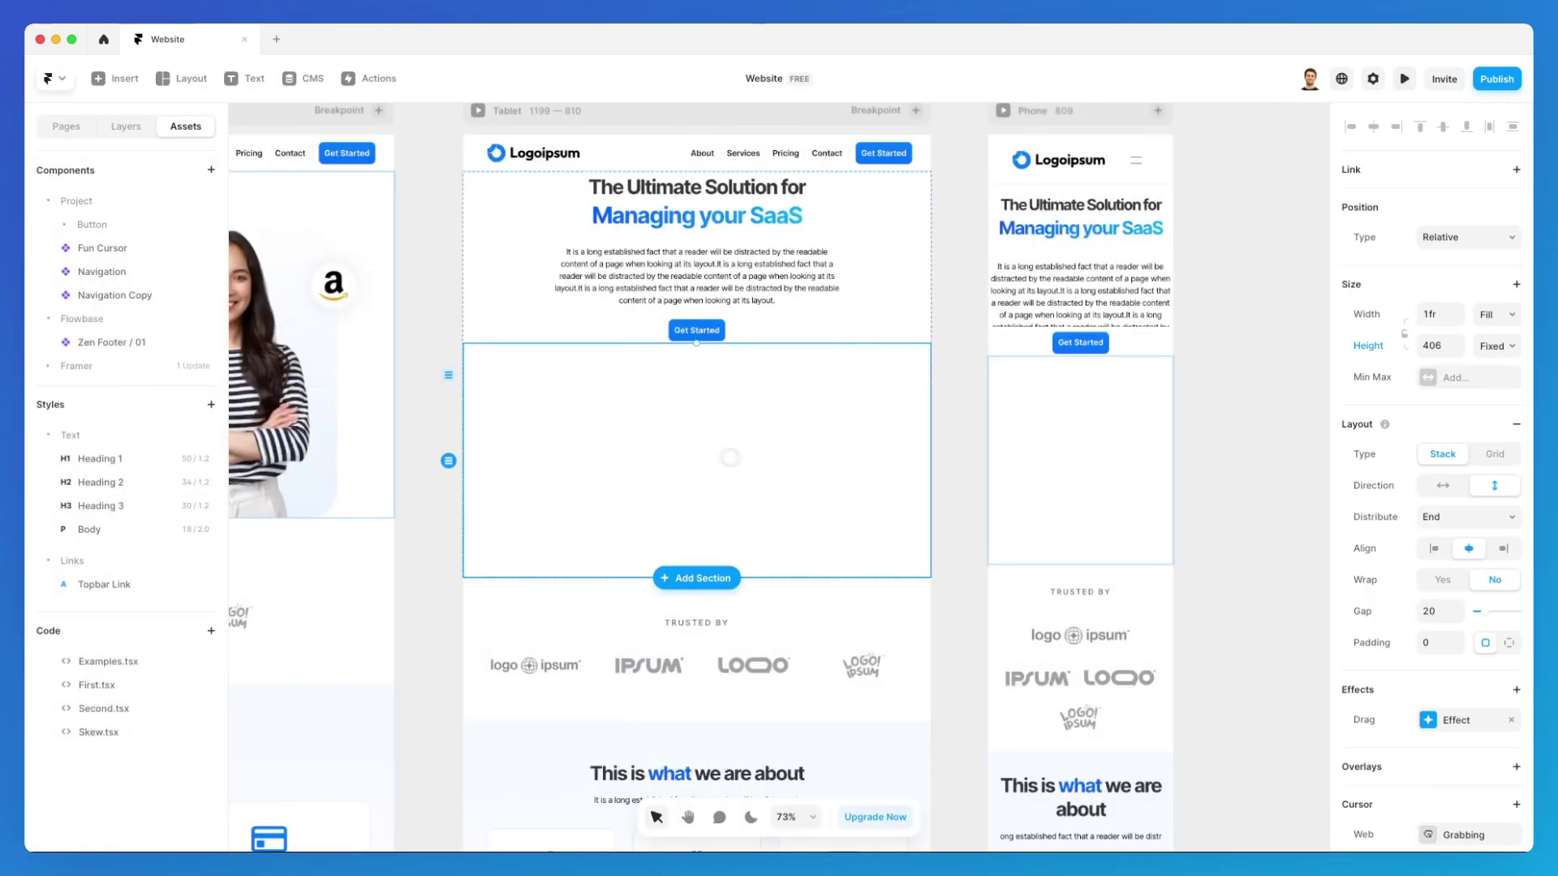
pyautogui.hscroll(-5, 806, 428)
pyautogui.hscroll(-10, 807, 427)
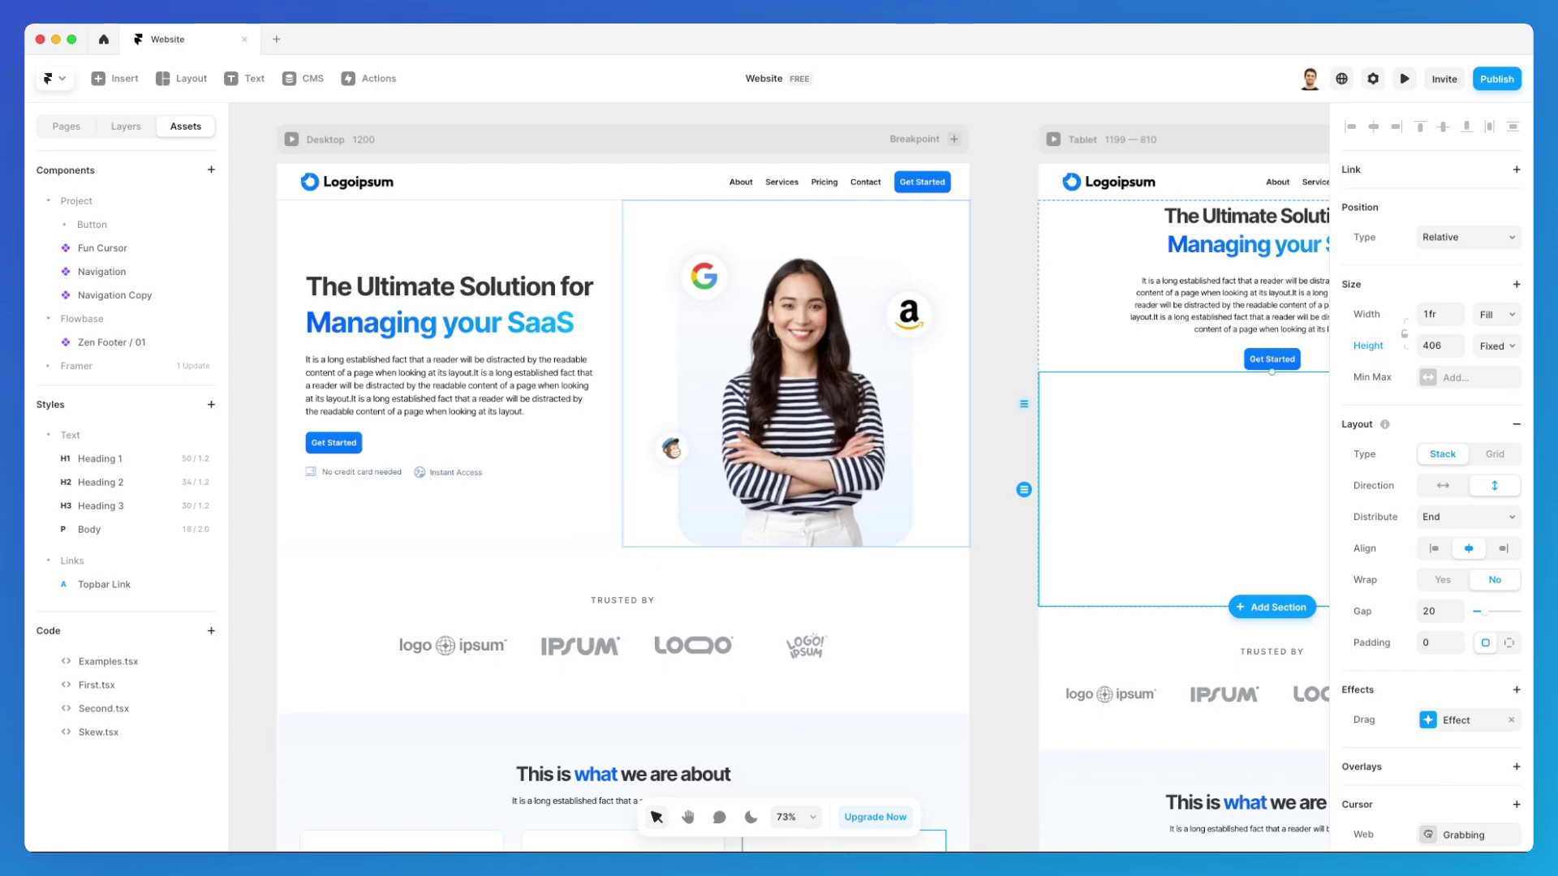
# Maximize Safari's W3Schools CSS Overflow page and scroll to the overflow: visible example
pyautogui.press('super+Tab')
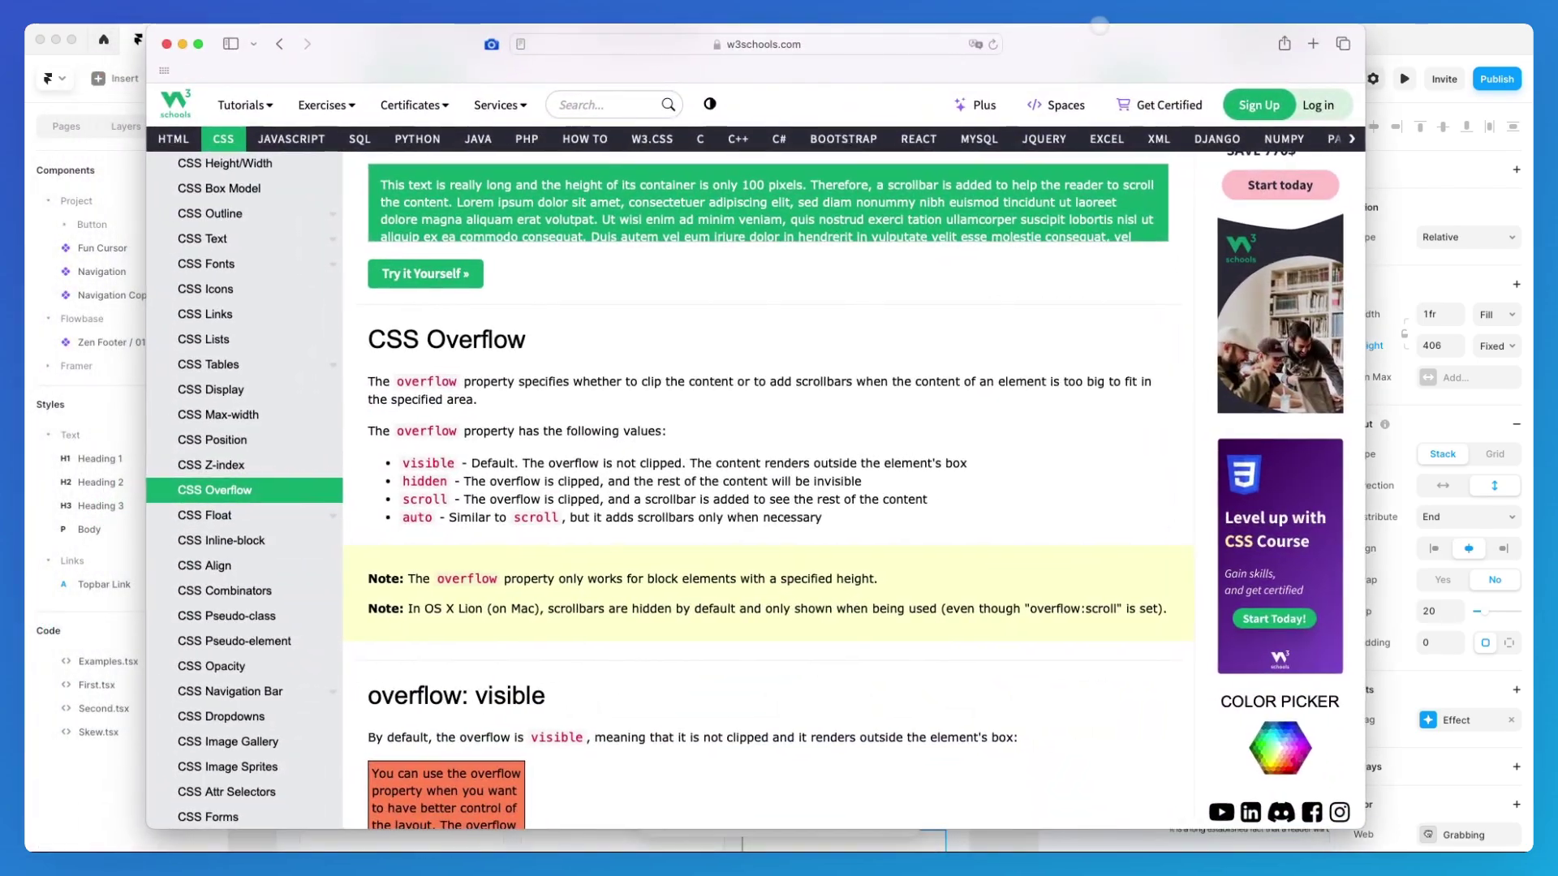
pyautogui.hotkey('ctrl', 'alt', 'Return')
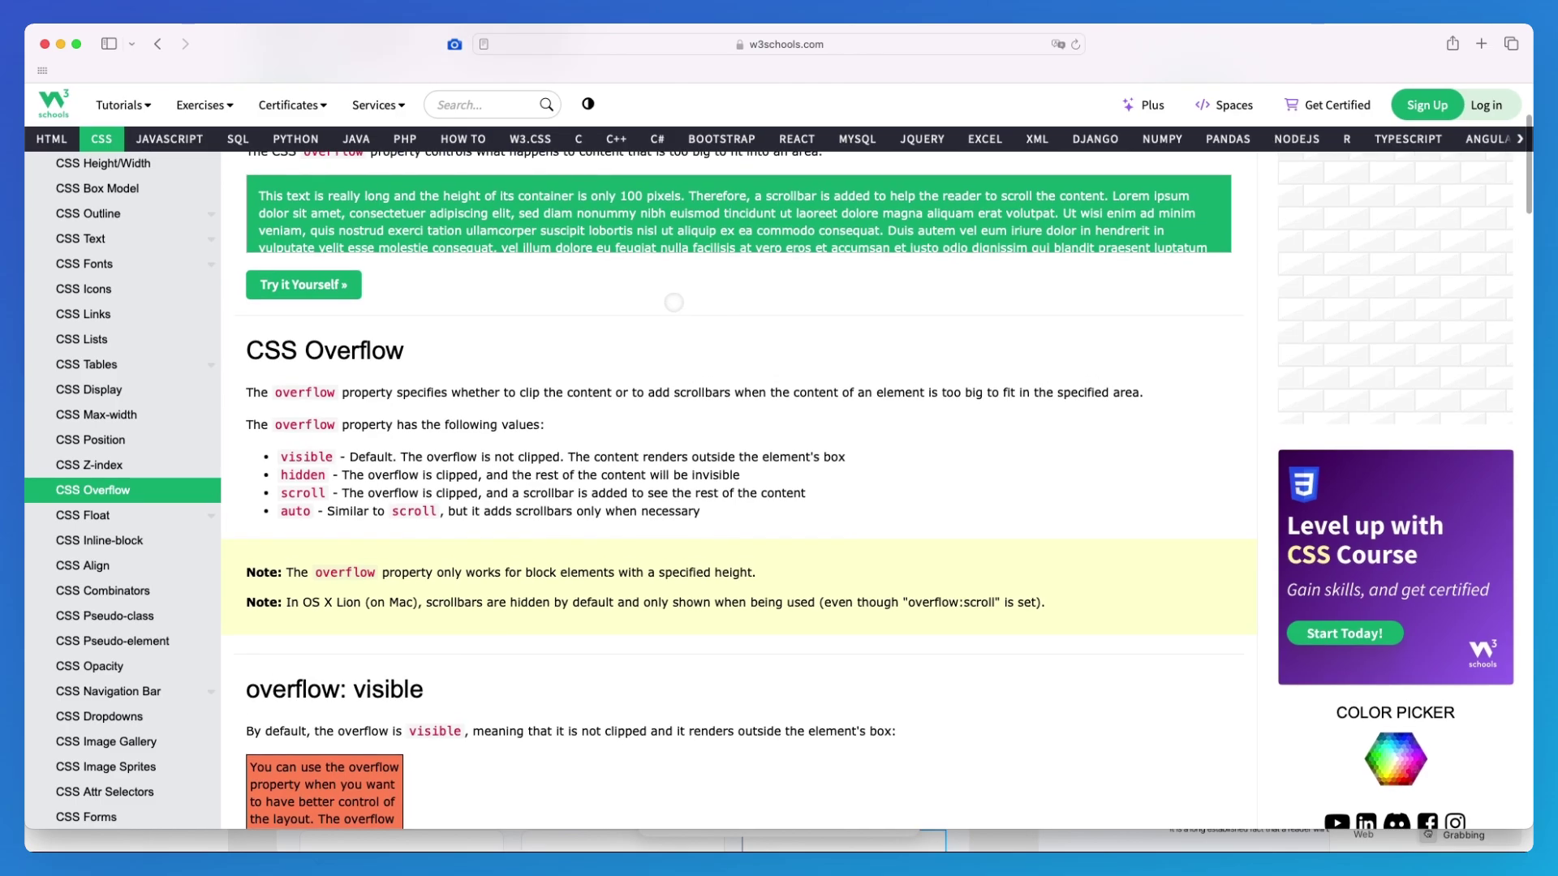
pyautogui.scroll(-2, 730, 308)
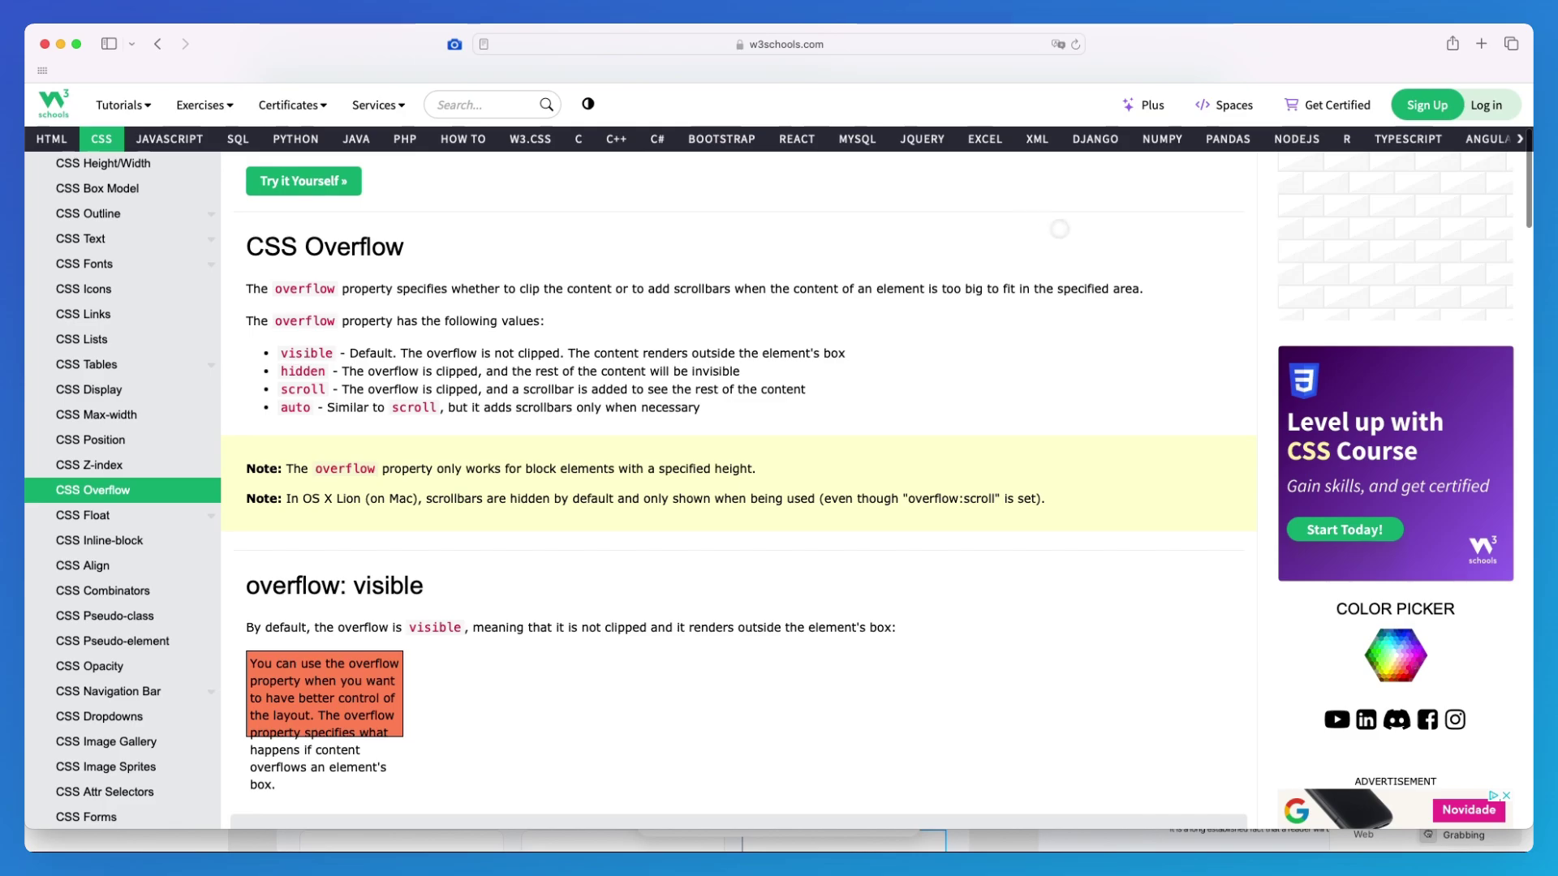
pyautogui.scroll(-5, 627, 399)
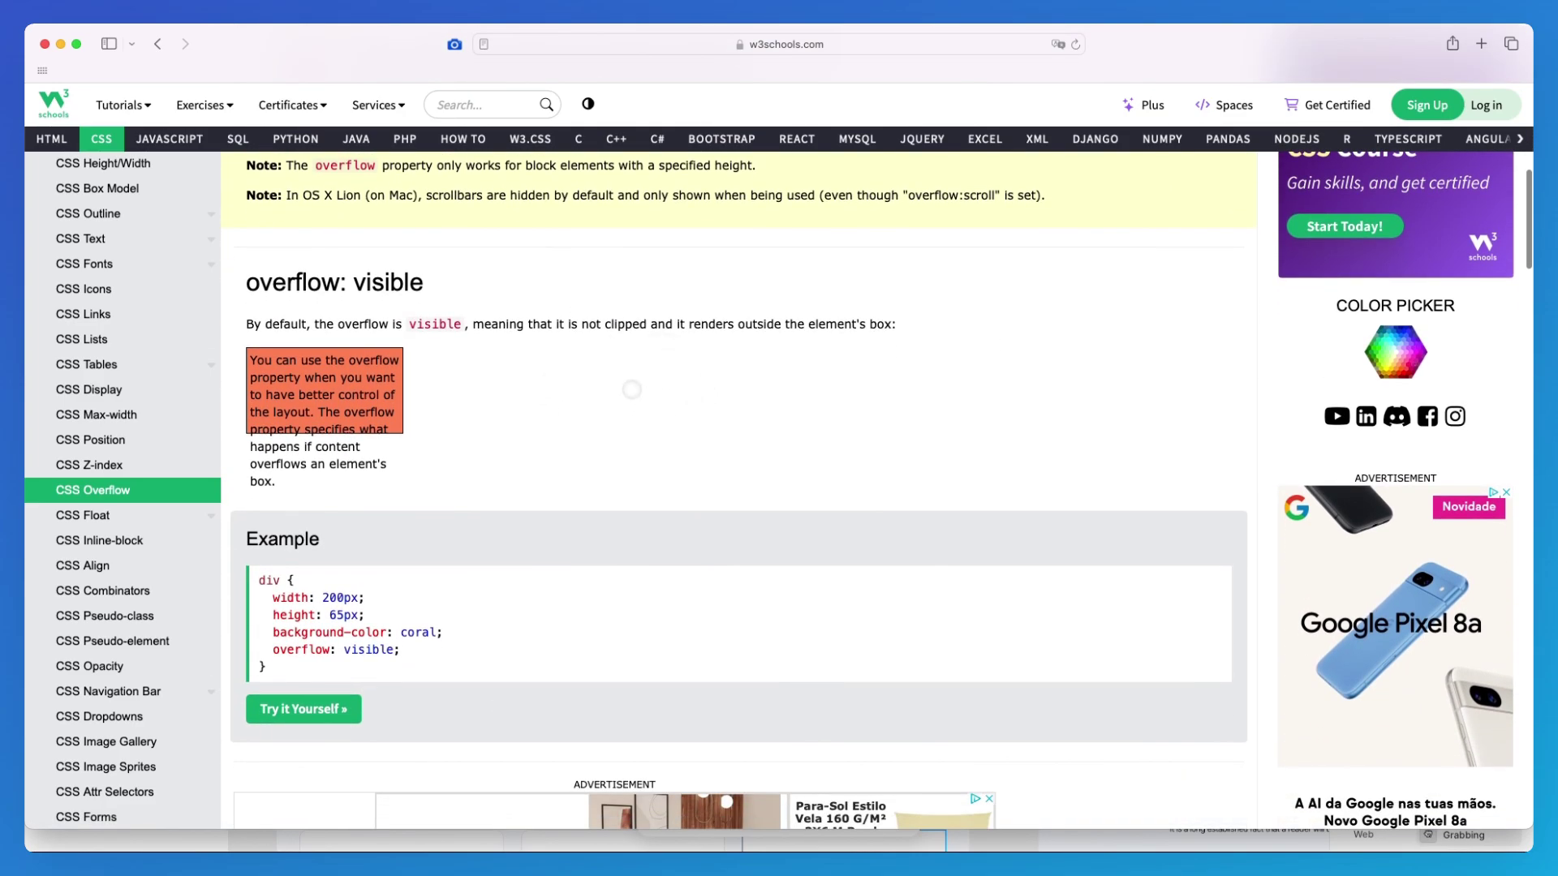
pyautogui.scroll(-1, 649, 393)
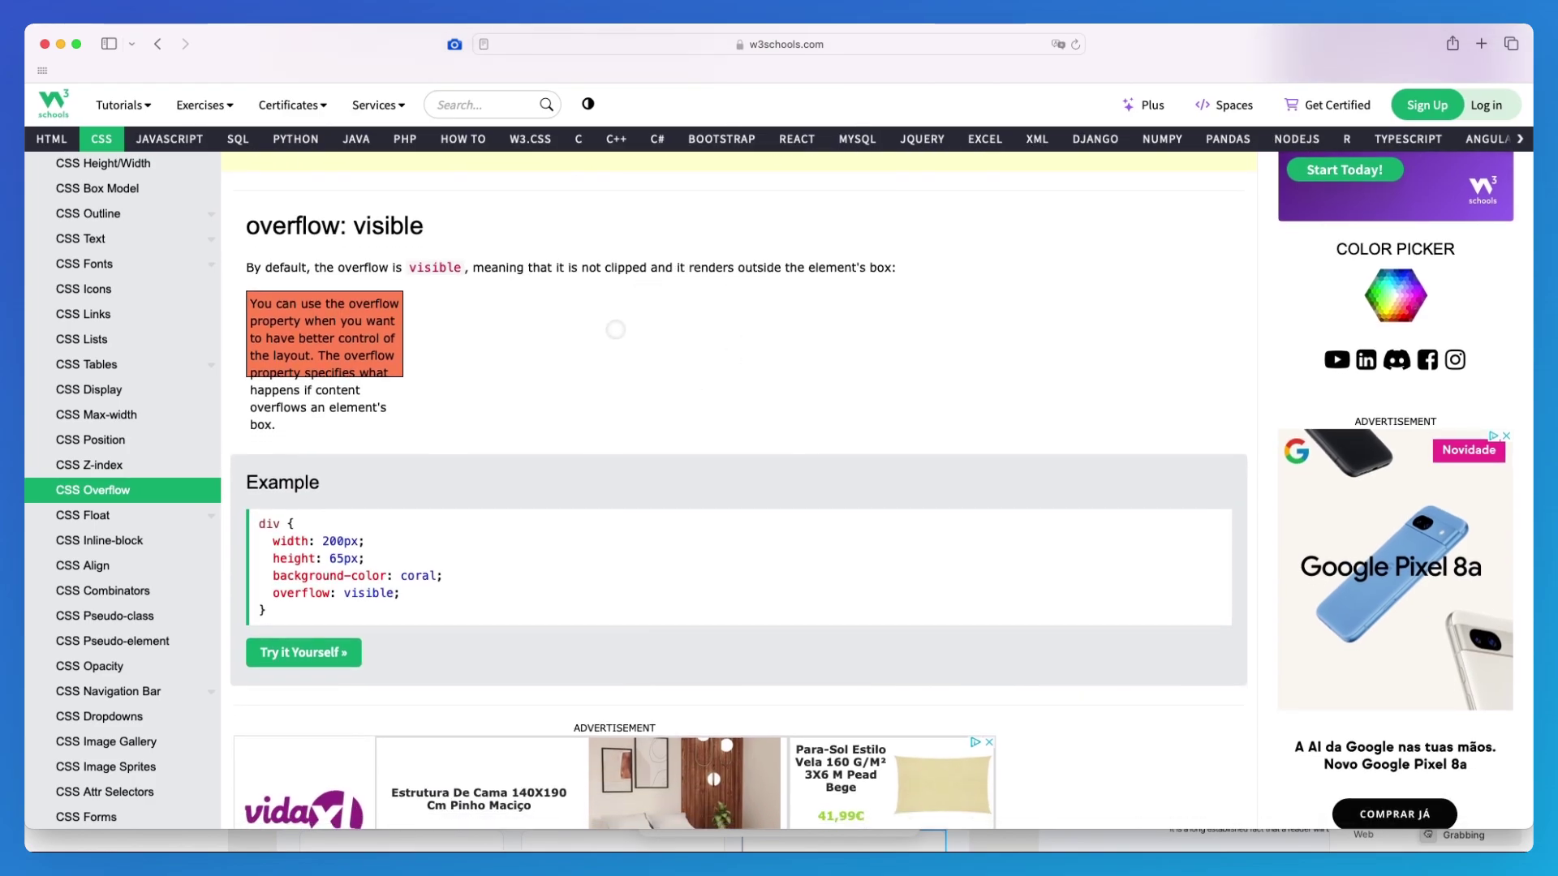
pyautogui.scroll(-7, 665, 330)
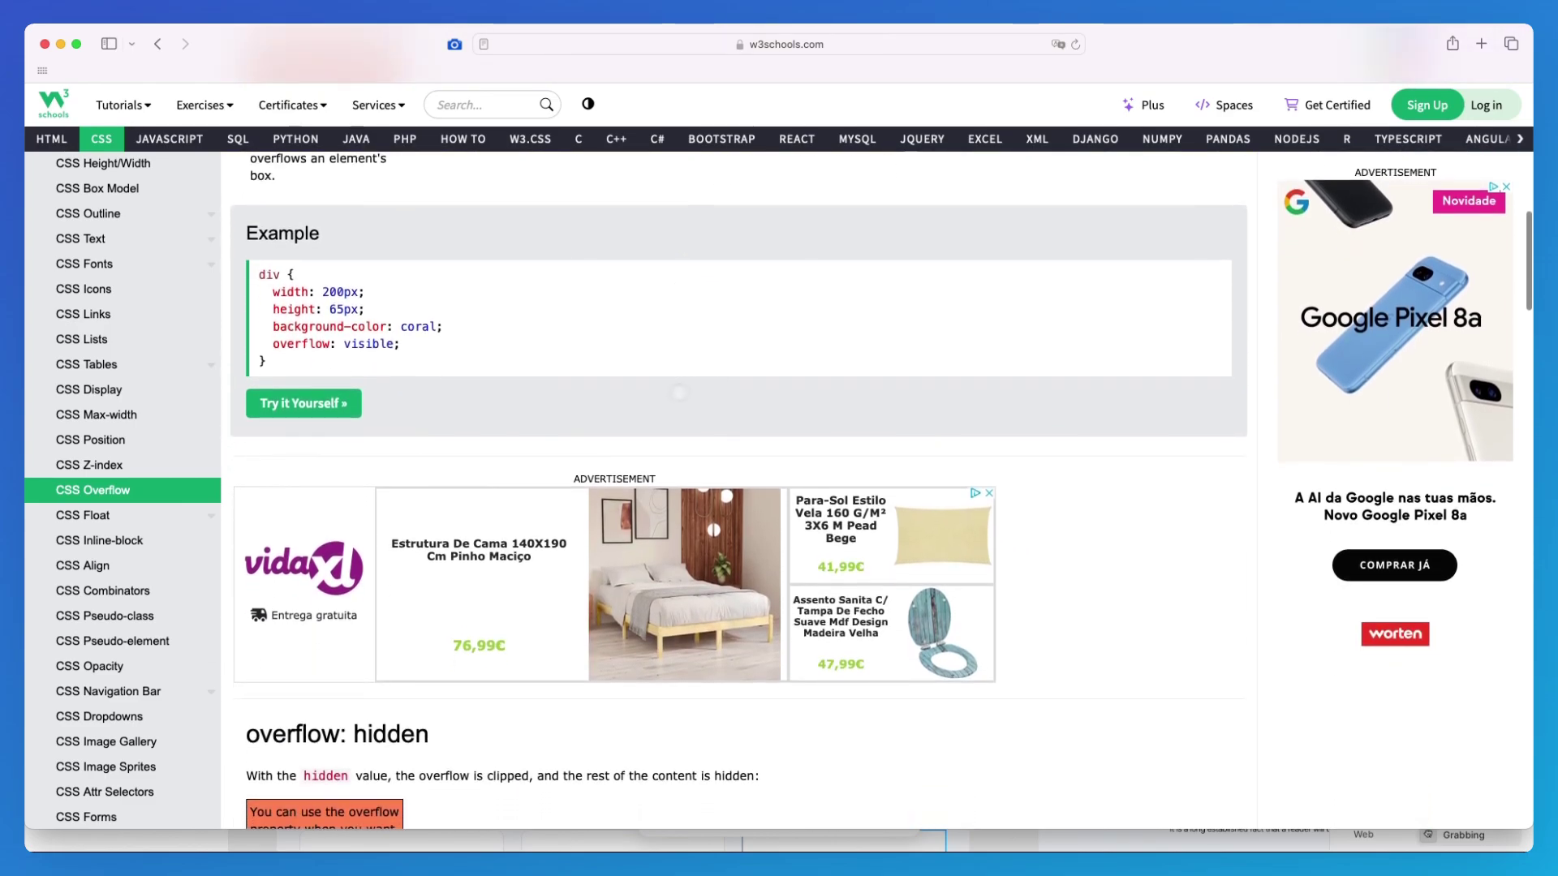
pyautogui.scroll(-7, 728, 356)
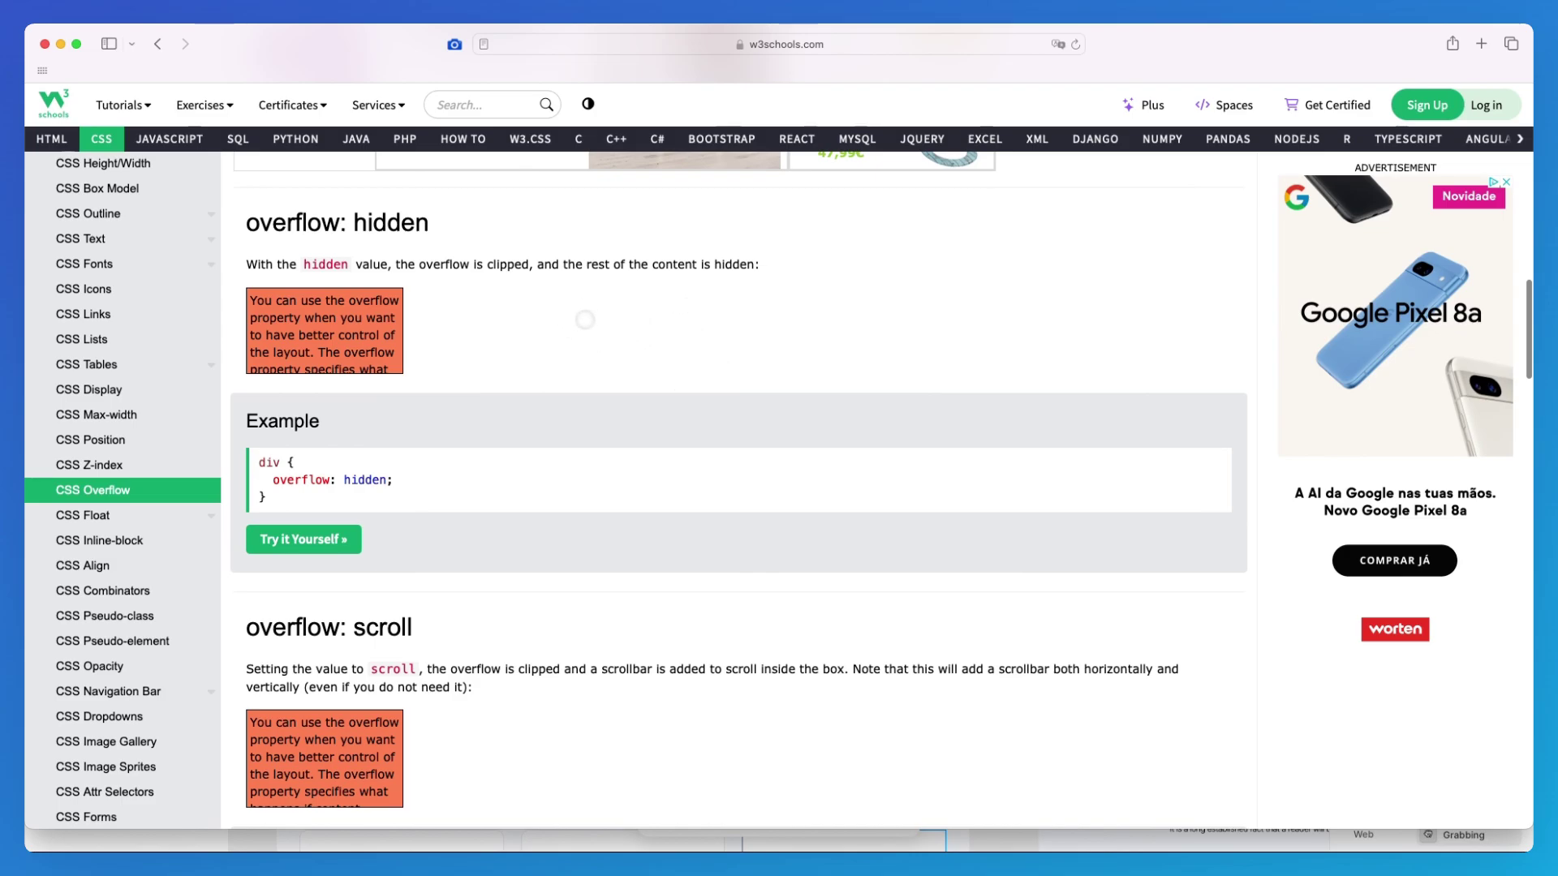
pyautogui.scroll(-7, 583, 319)
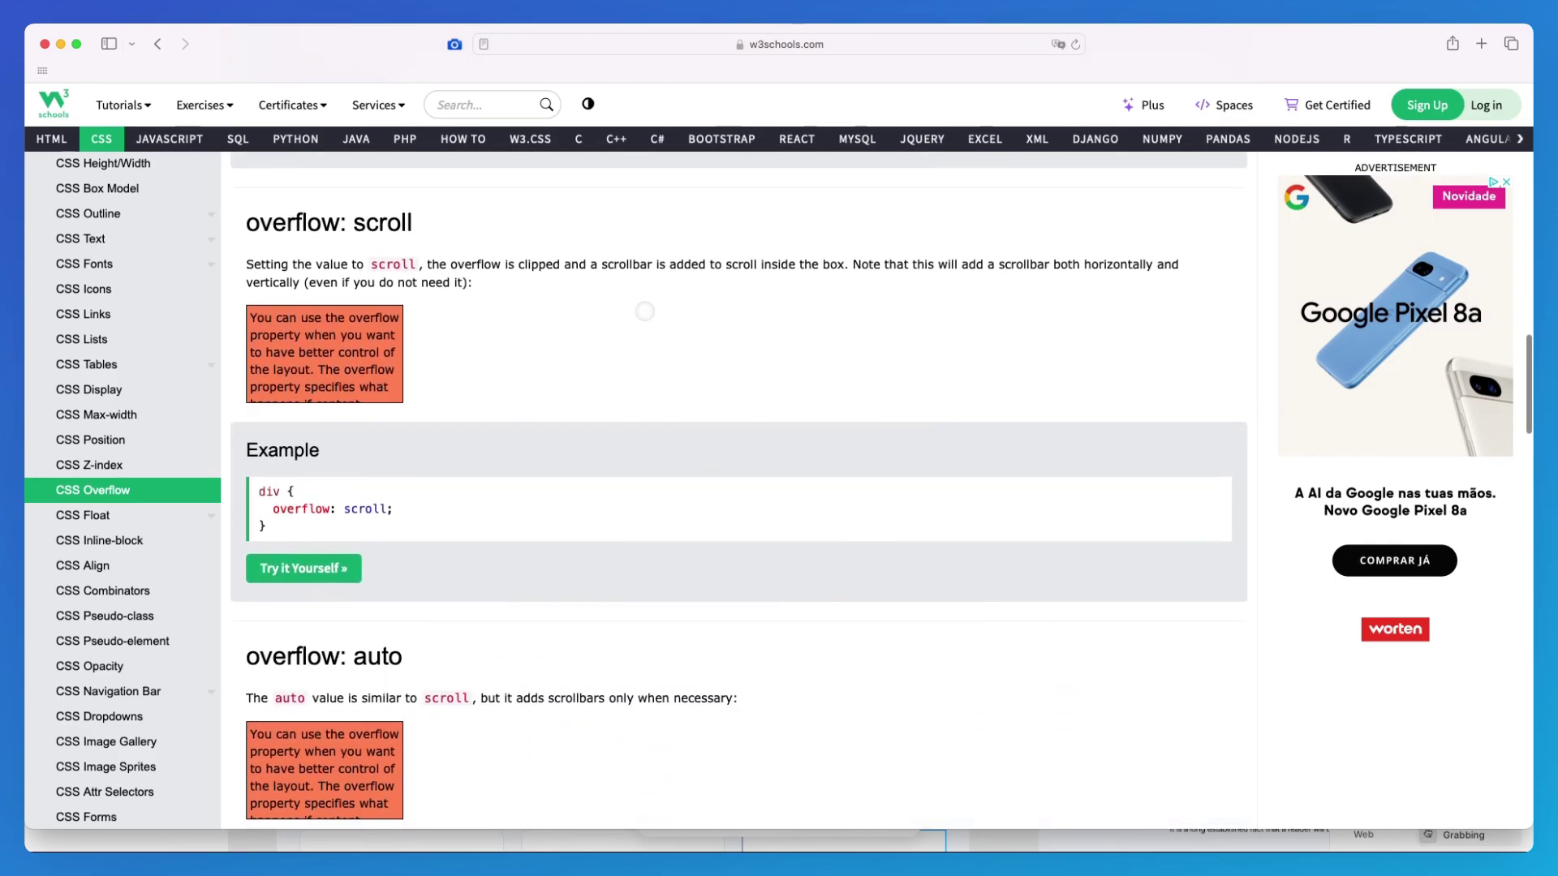
pyautogui.scroll(-4, 645, 311)
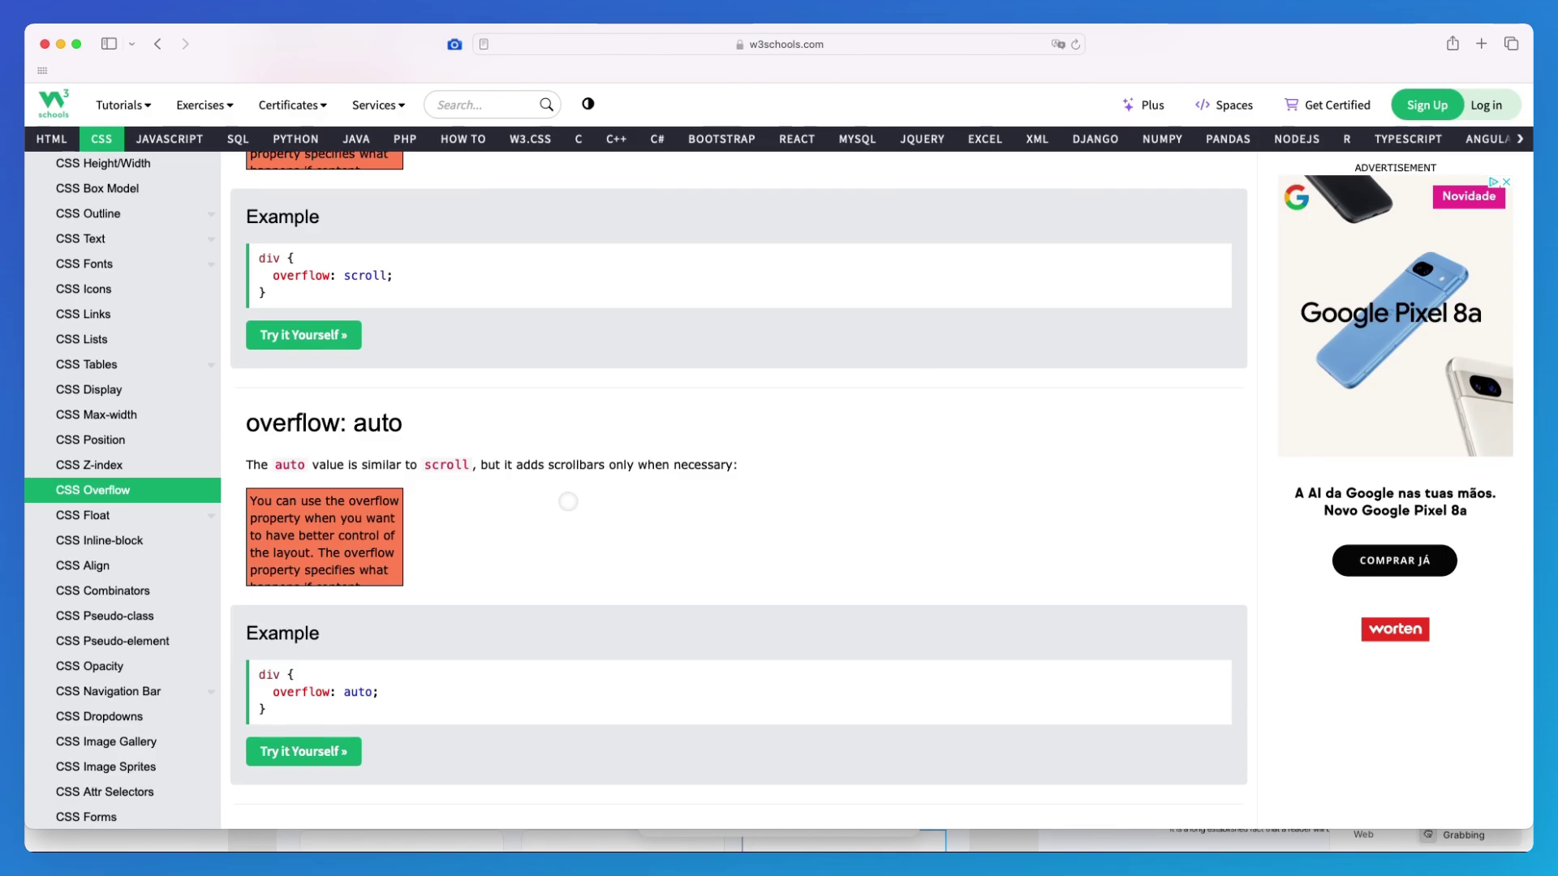
pyautogui.scroll(-1, 568, 502)
pyautogui.scroll(-2, 567, 502)
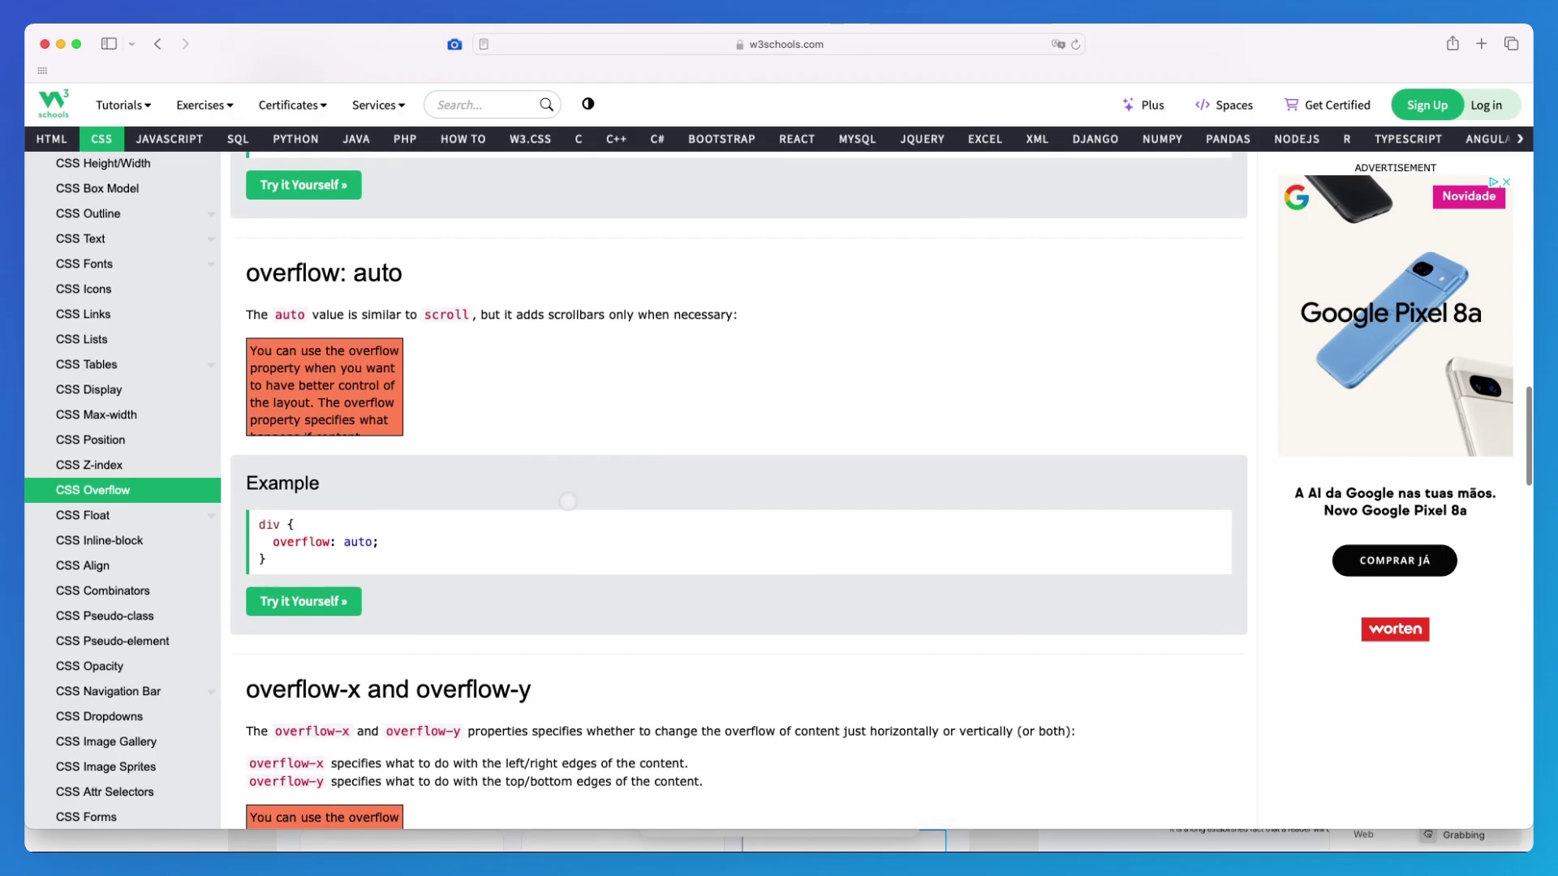
pyautogui.scroll(-5, 568, 502)
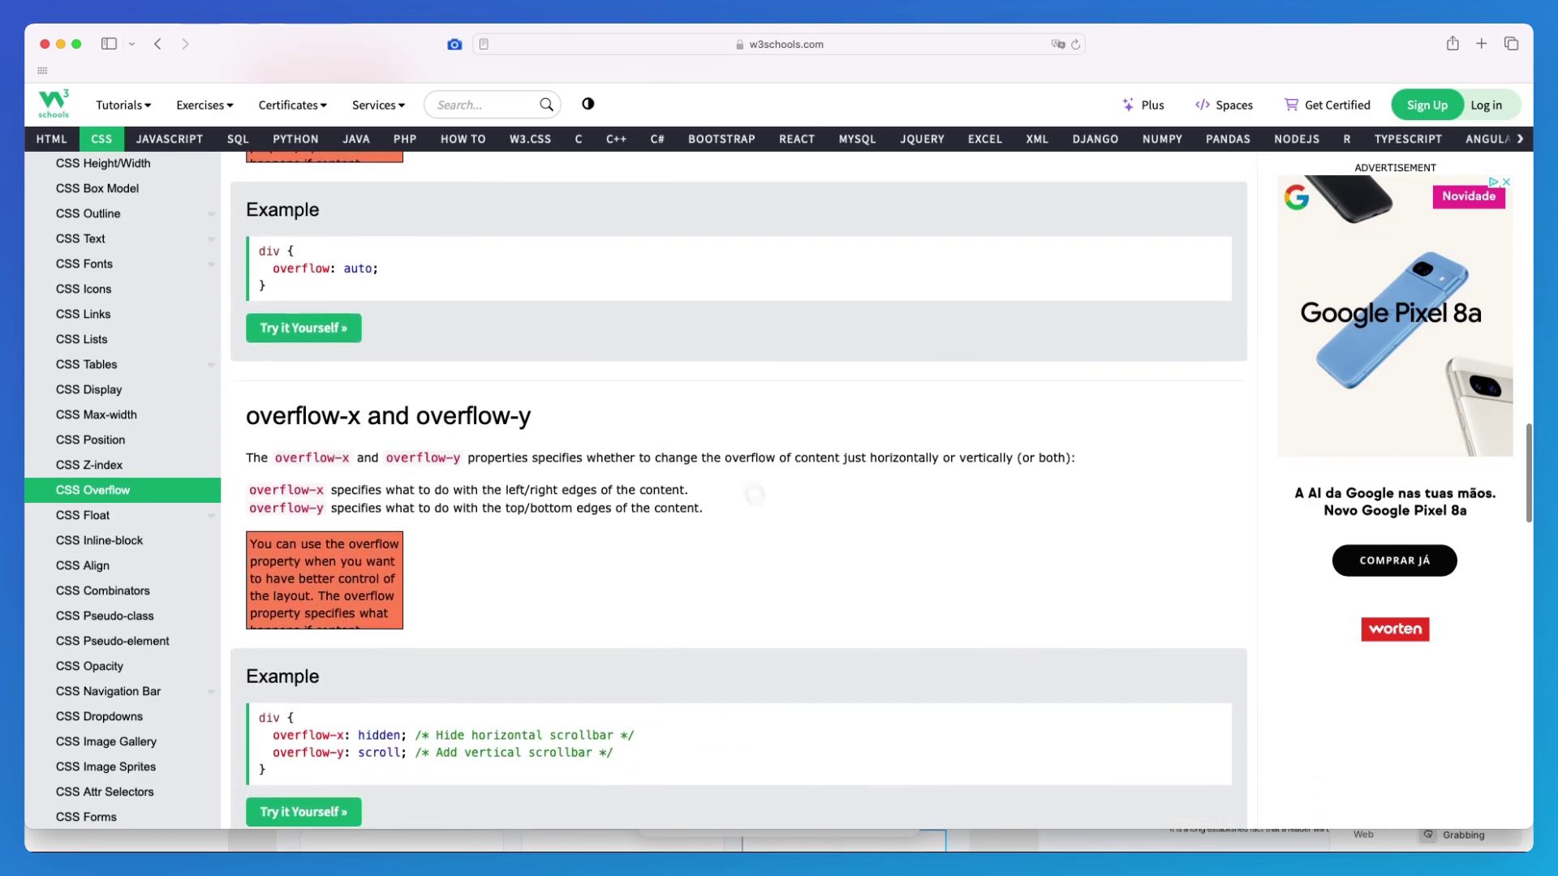
pyautogui.scroll(-2, 604, 548)
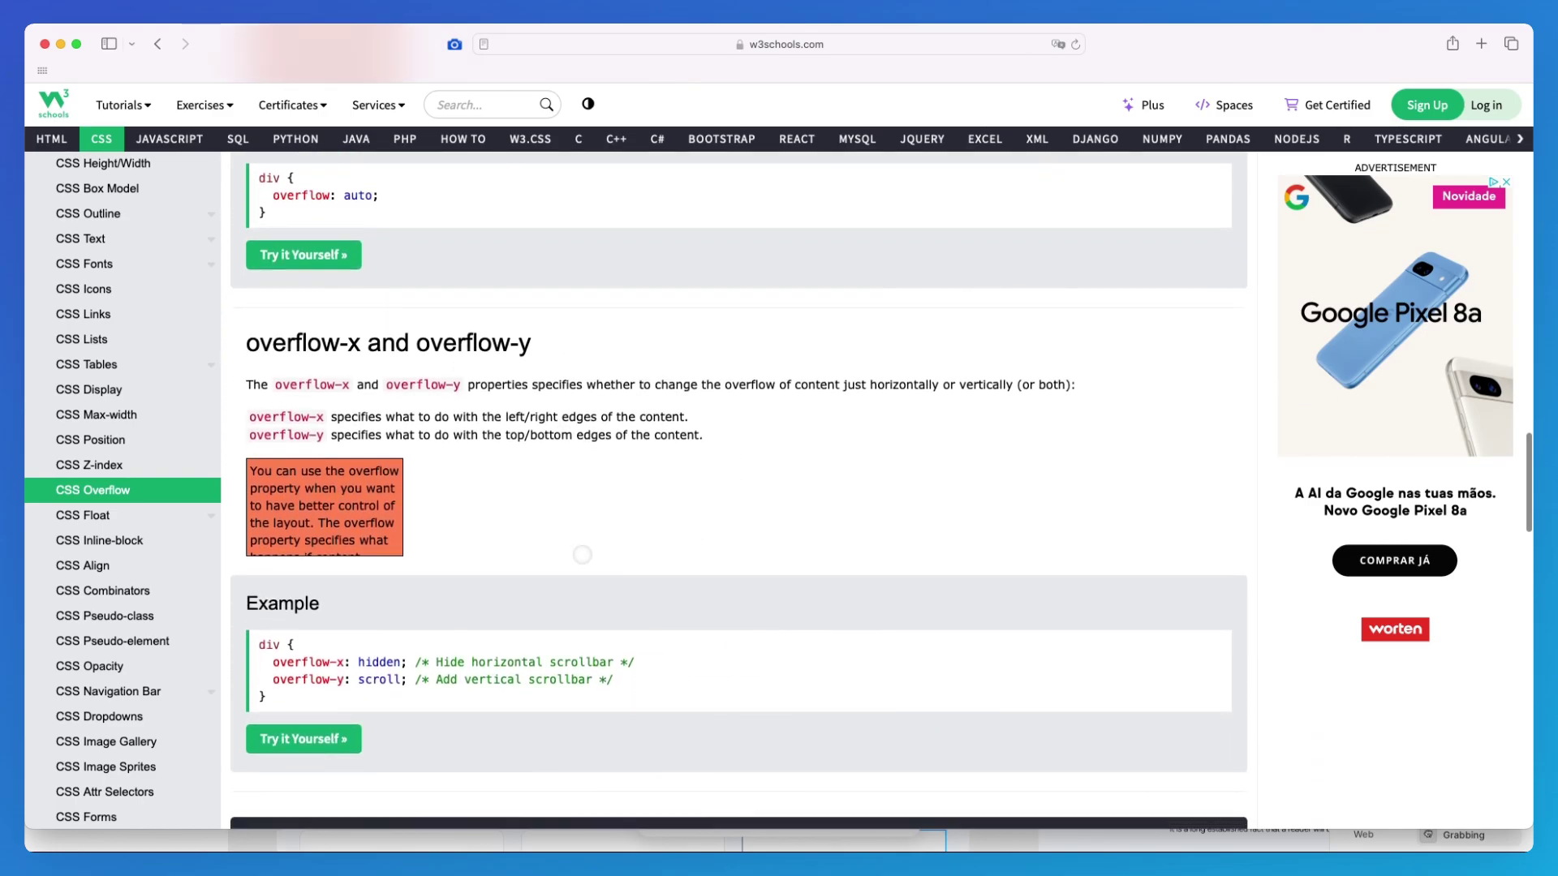
pyautogui.scroll(-2, 591, 544)
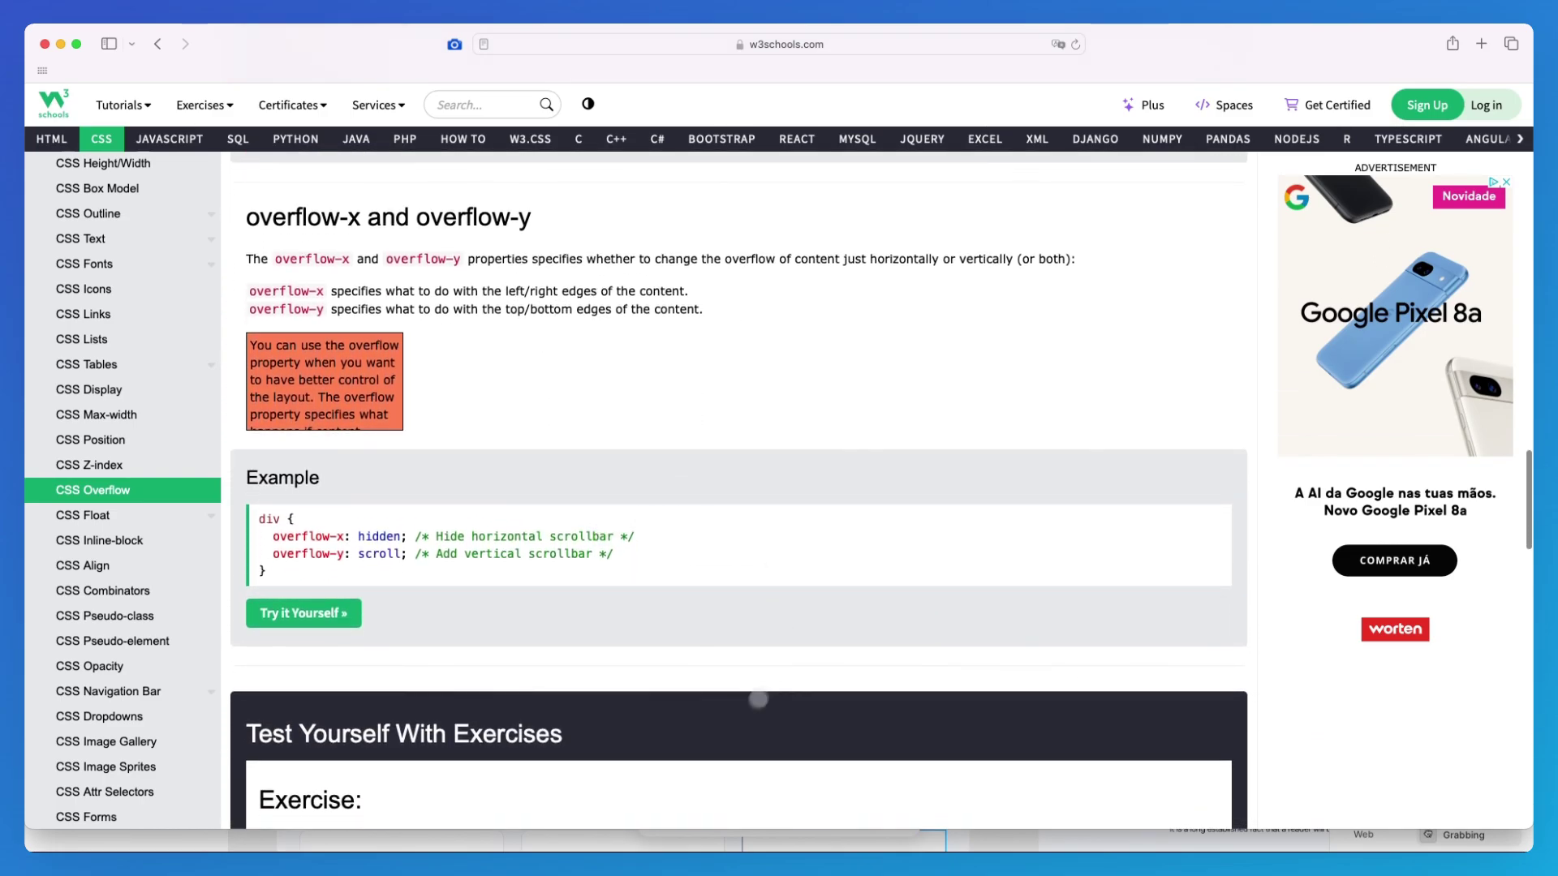